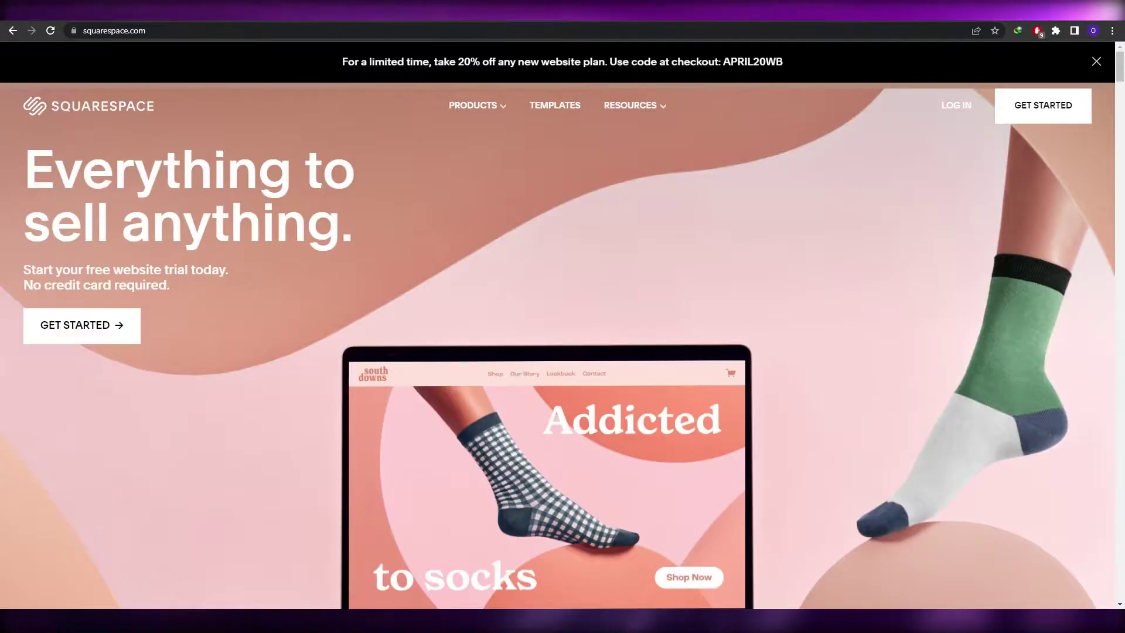
pyautogui.scroll(-2, 450, 196)
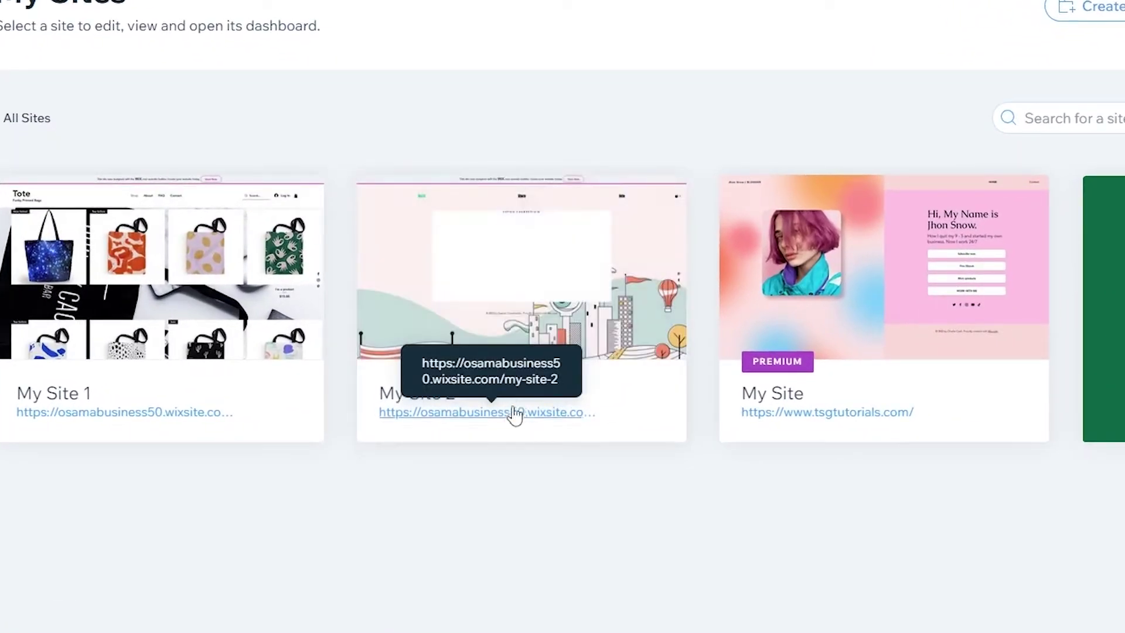
# Start creating a new Wix site and skip the question about what kind of website it is.
pyautogui.moveTo(507, 419)
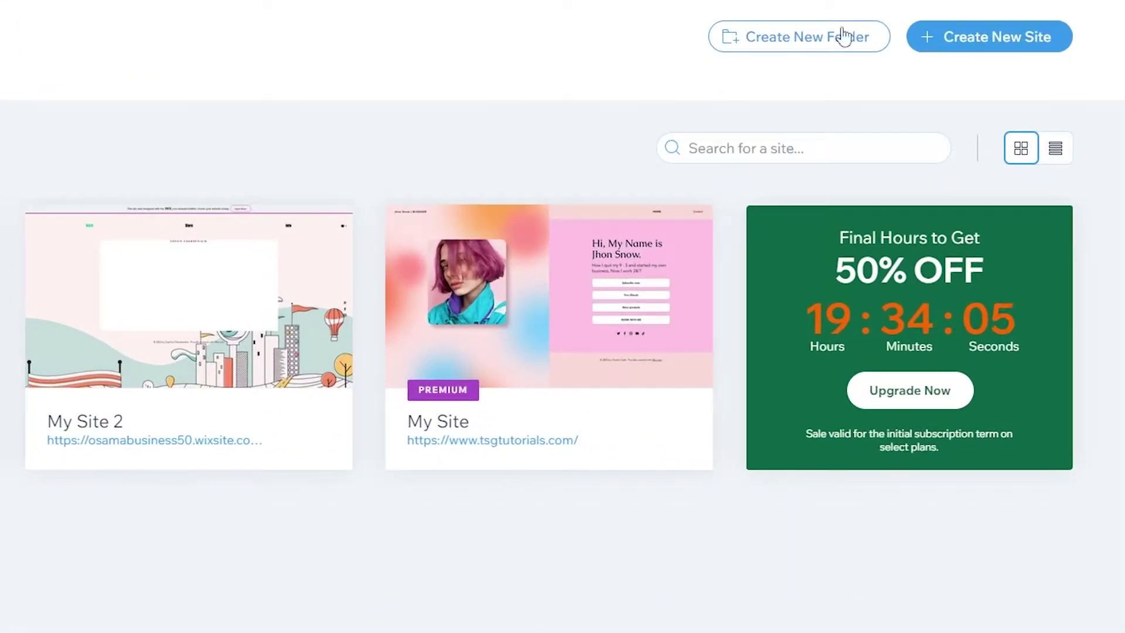
pyautogui.click(997, 37)
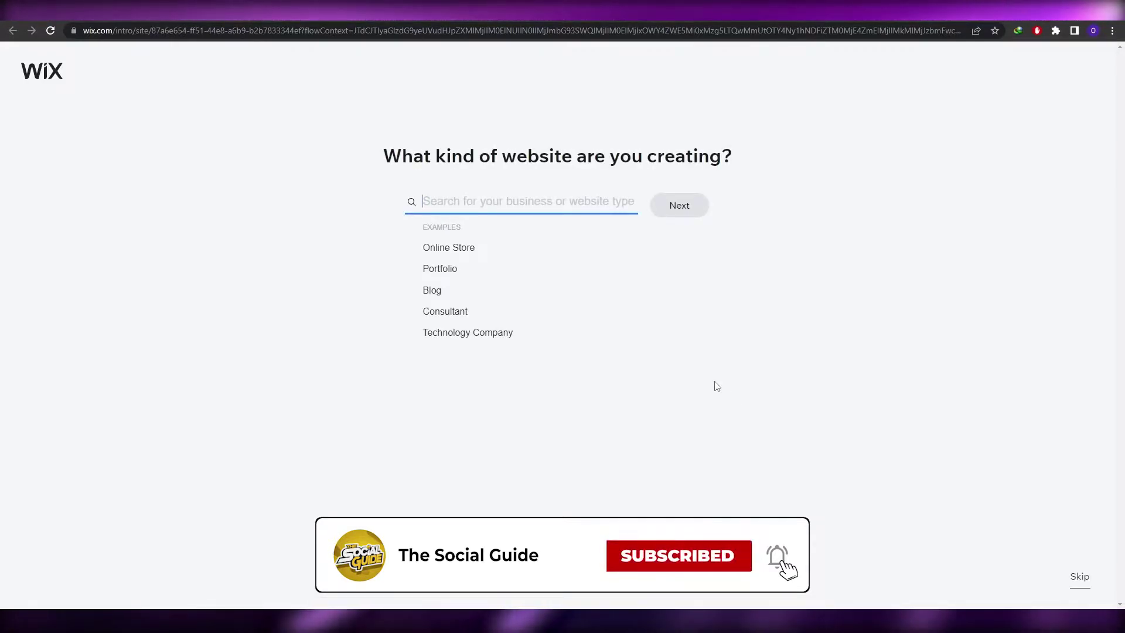
pyautogui.click(1082, 585)
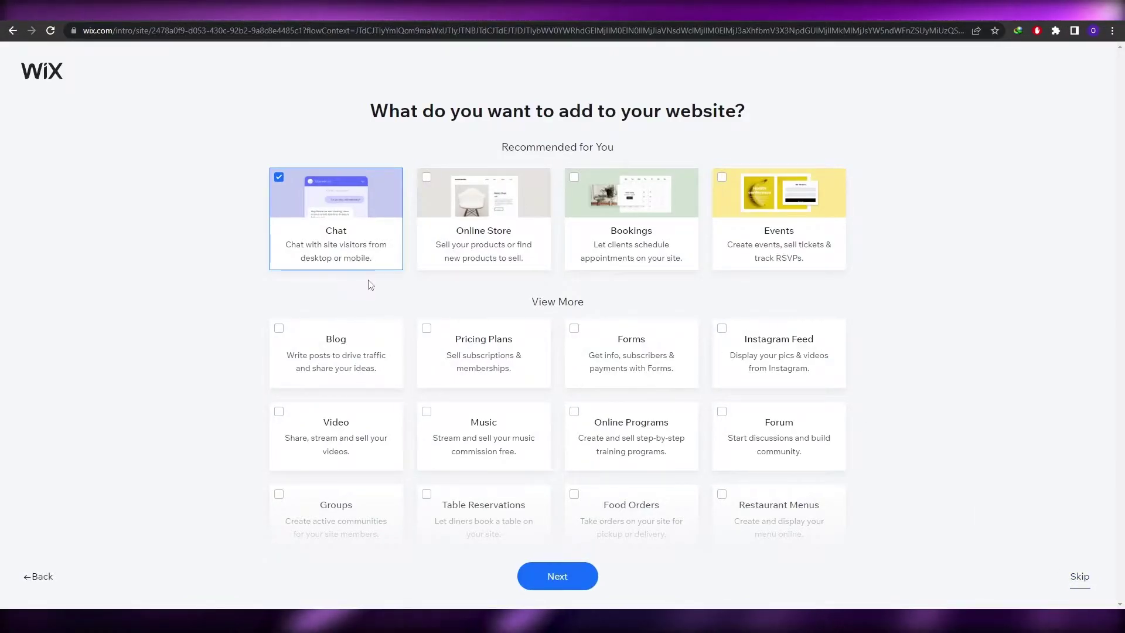
# Add Forms to the website's features alongside the preselected Chat and continue to the creation method choice.
pyautogui.scroll(-3, 379, 272)
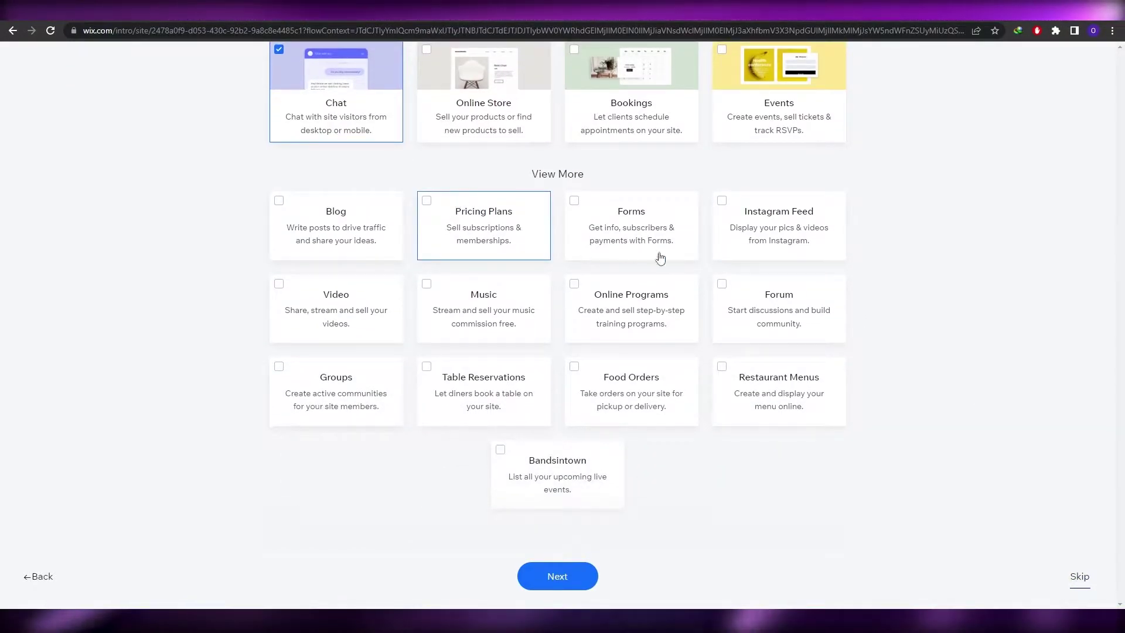
pyautogui.click(636, 249)
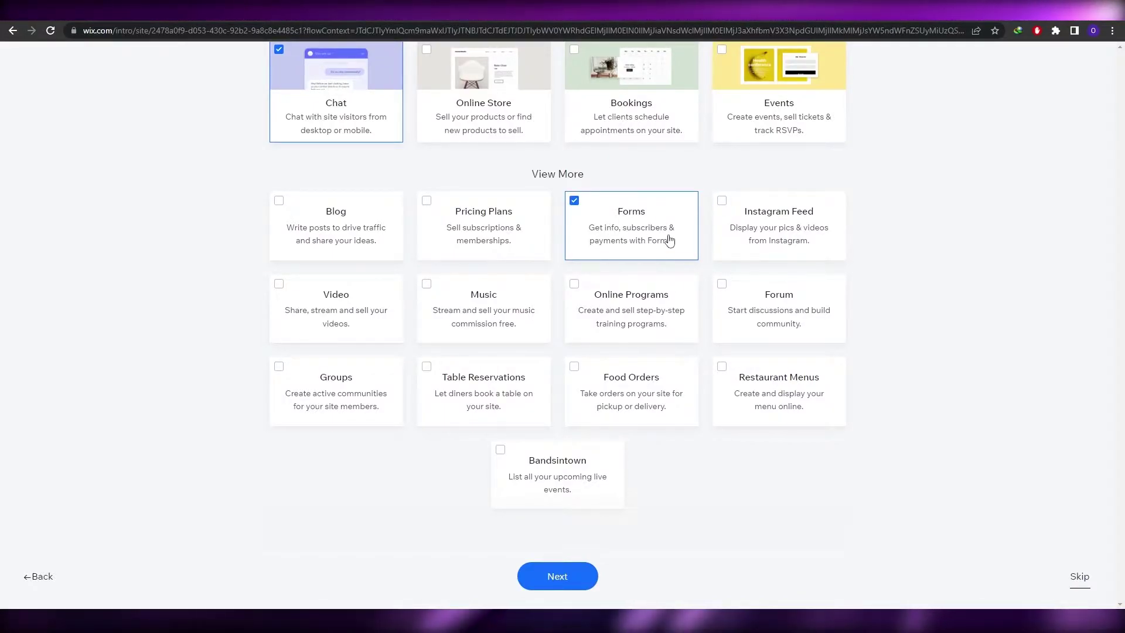
pyautogui.scroll(3, 670, 241)
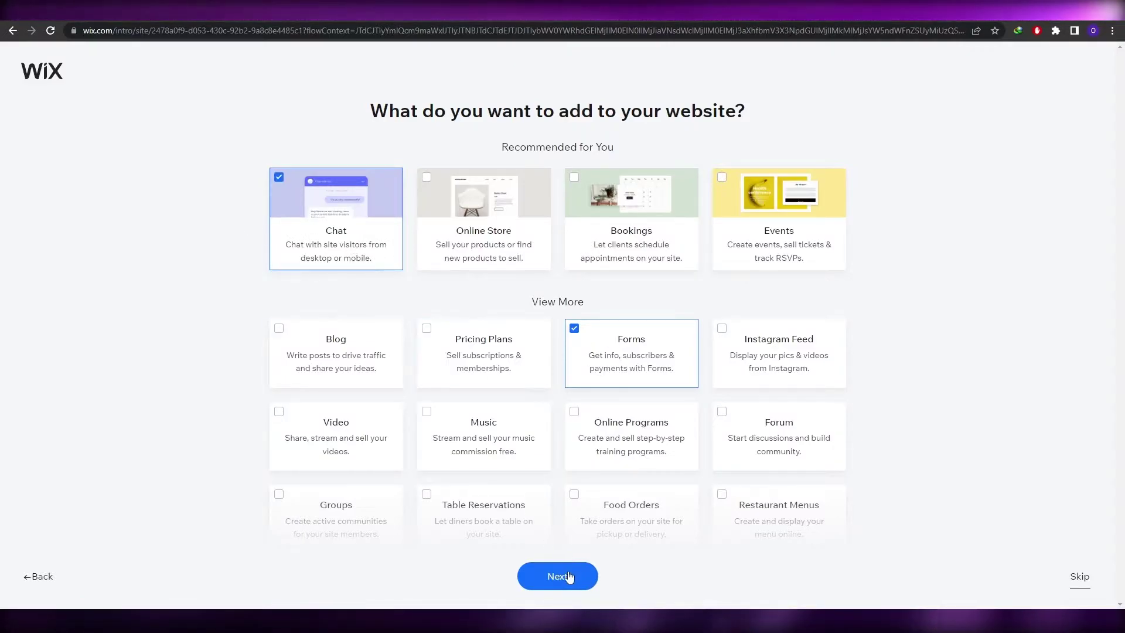
pyautogui.scroll(-2, 626, 459)
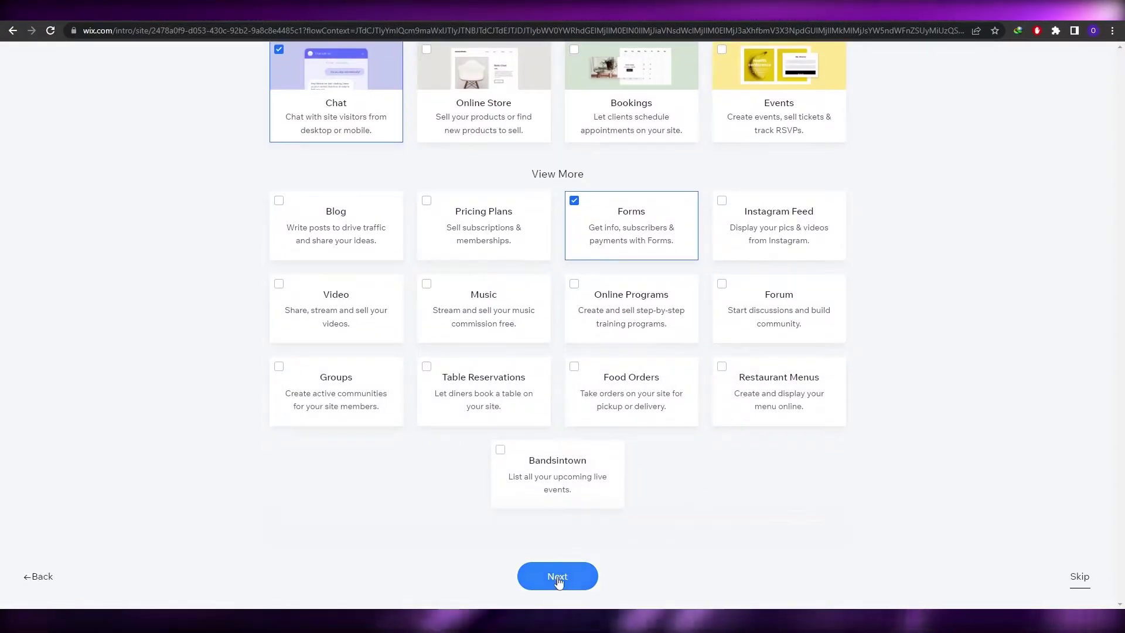
pyautogui.click(574, 583)
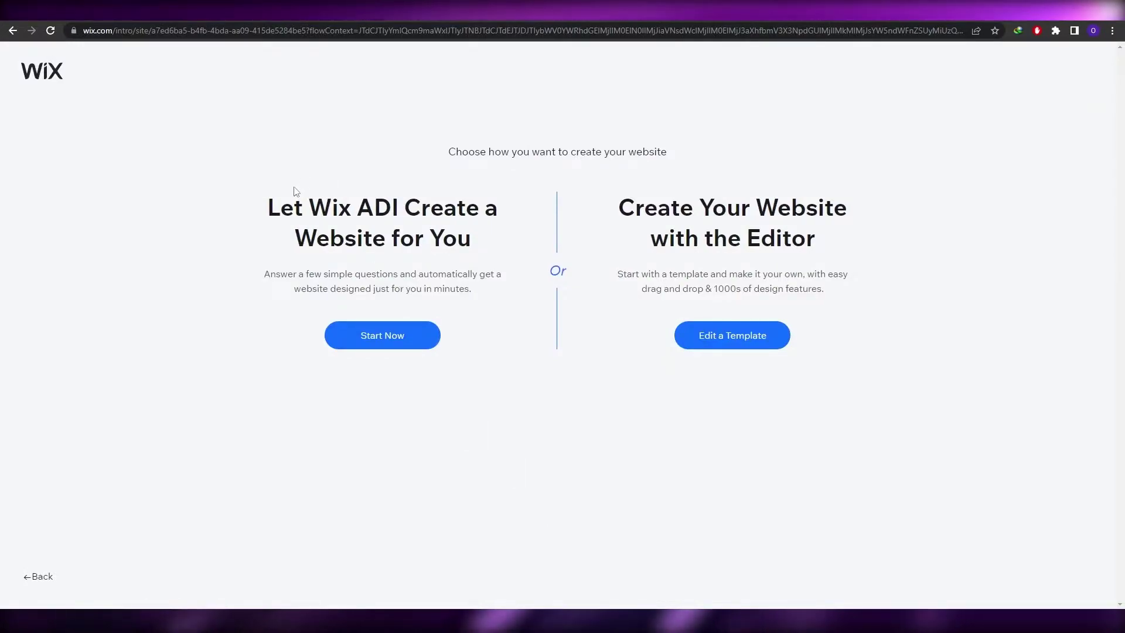
# Choose to create the website with the Editor by editing a template instead of using Wix ADI.
pyautogui.moveTo(271, 202); pyautogui.dragTo(496, 231)
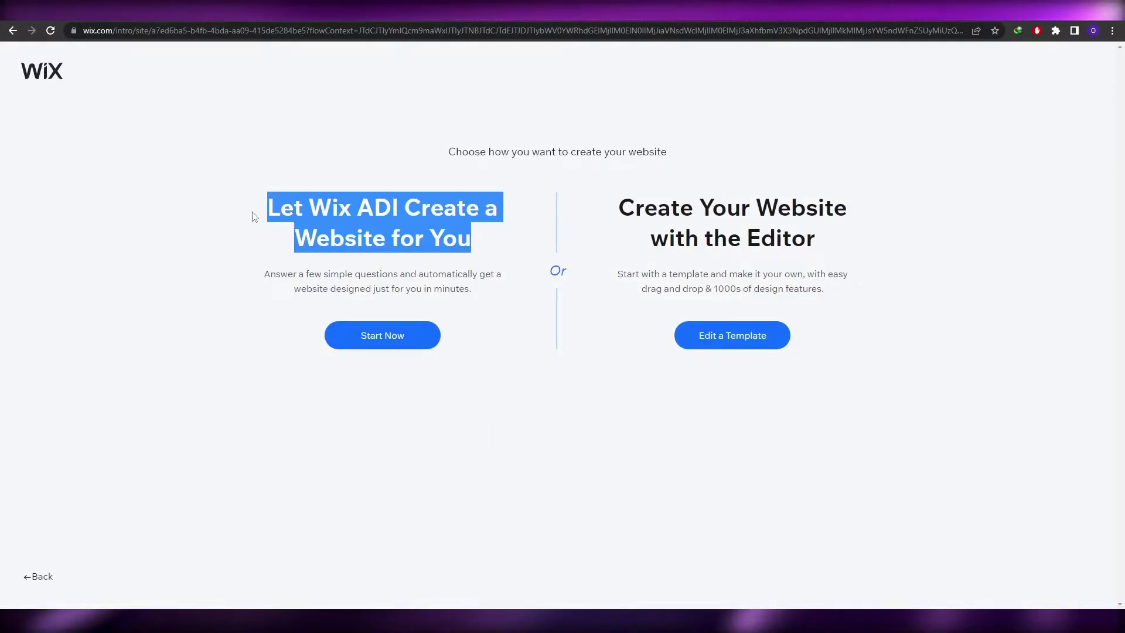
pyautogui.moveTo(254, 217); pyautogui.dragTo(489, 238)
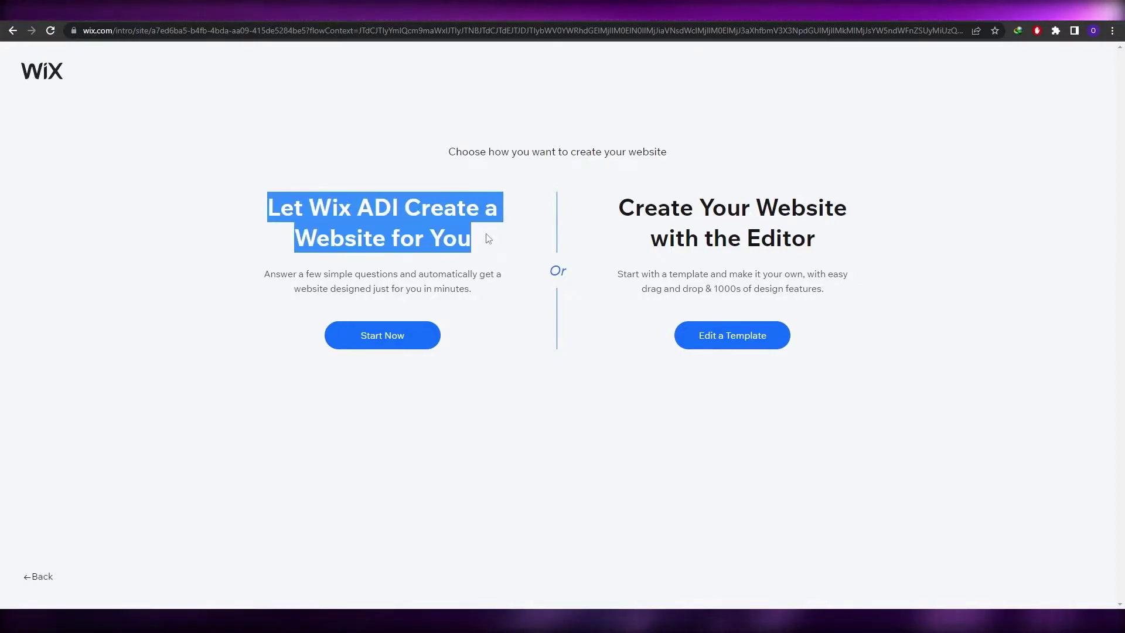
pyautogui.moveTo(618, 210); pyautogui.dragTo(833, 246)
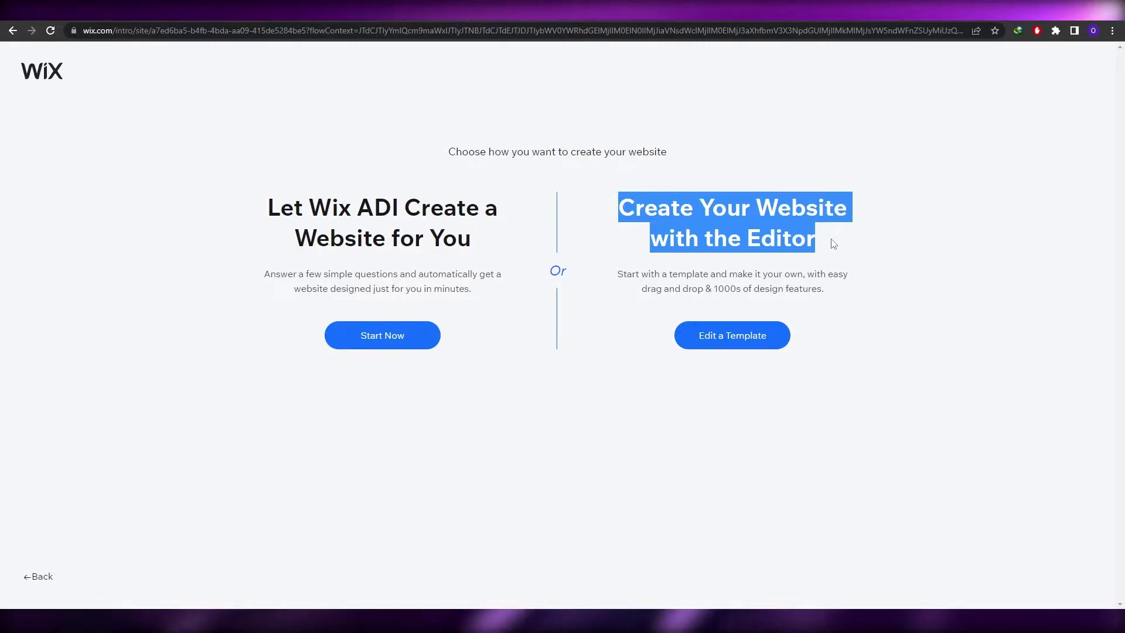
pyautogui.moveTo(357, 210); pyautogui.dragTo(371, 213)
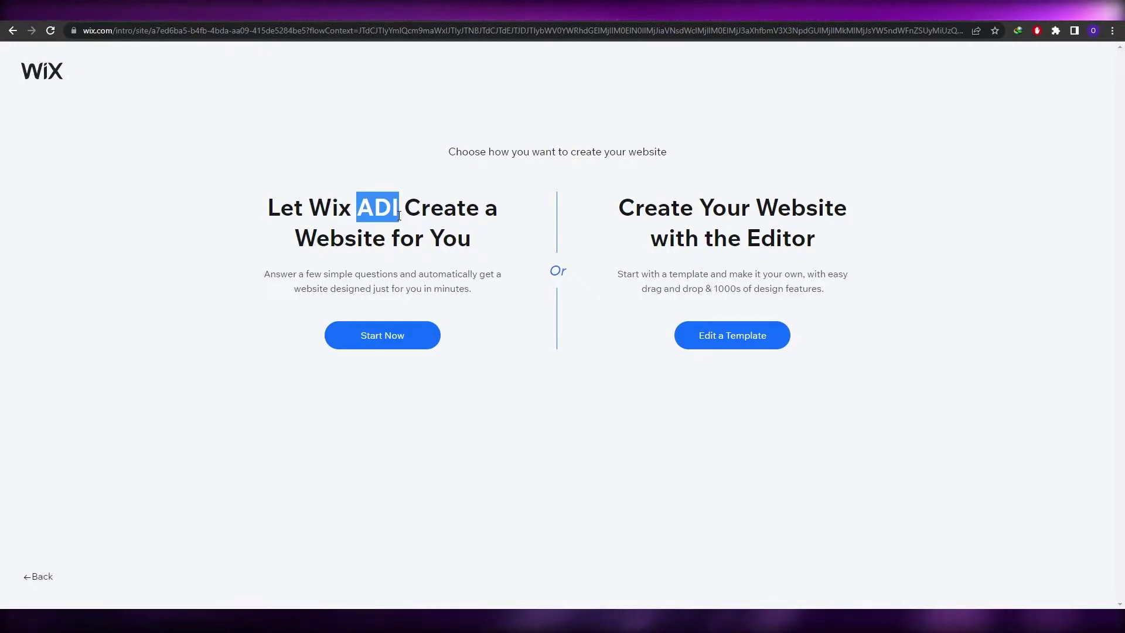
pyautogui.click(687, 203)
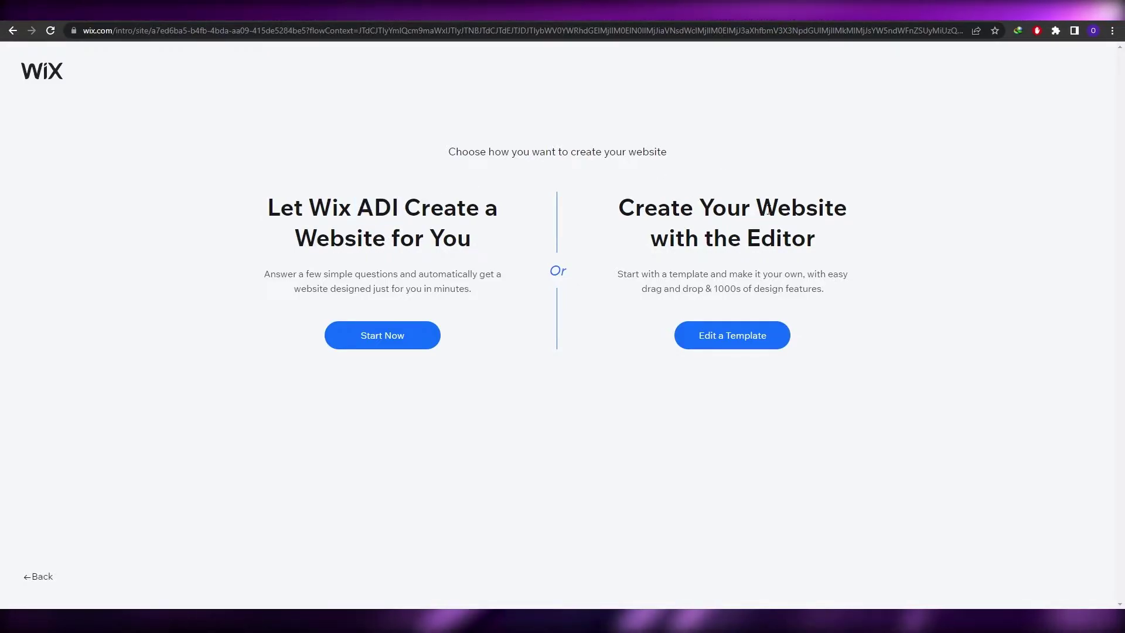
pyautogui.moveTo(747, 238); pyautogui.dragTo(853, 251)
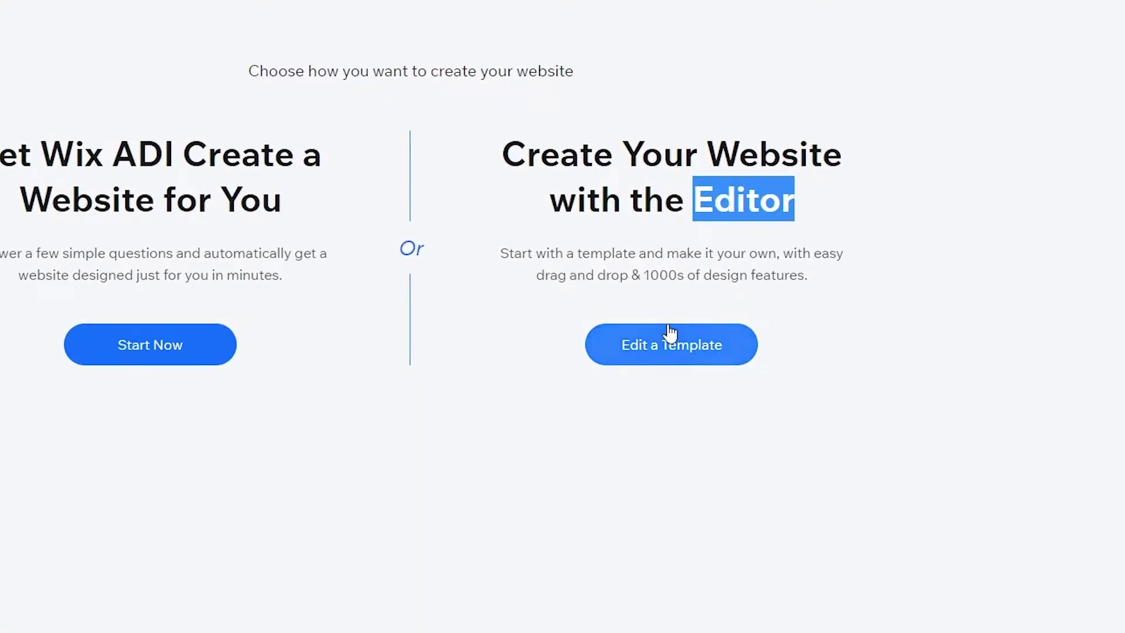
pyautogui.click(697, 359)
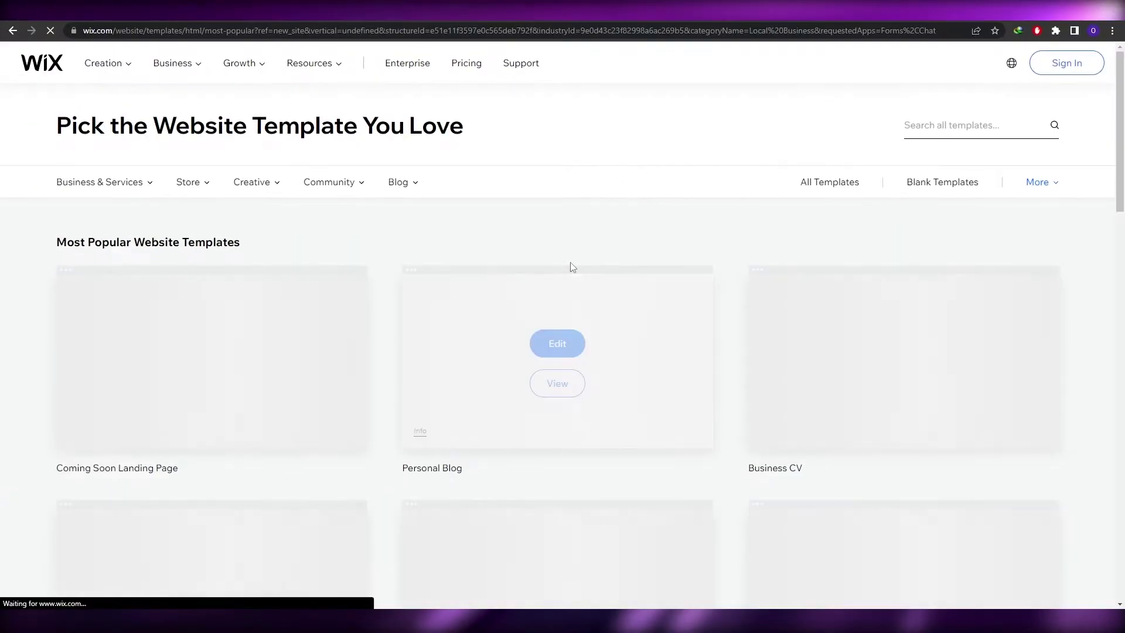
# Search the website templates for "Landing Page".
pyautogui.scroll(-3, 13, 451)
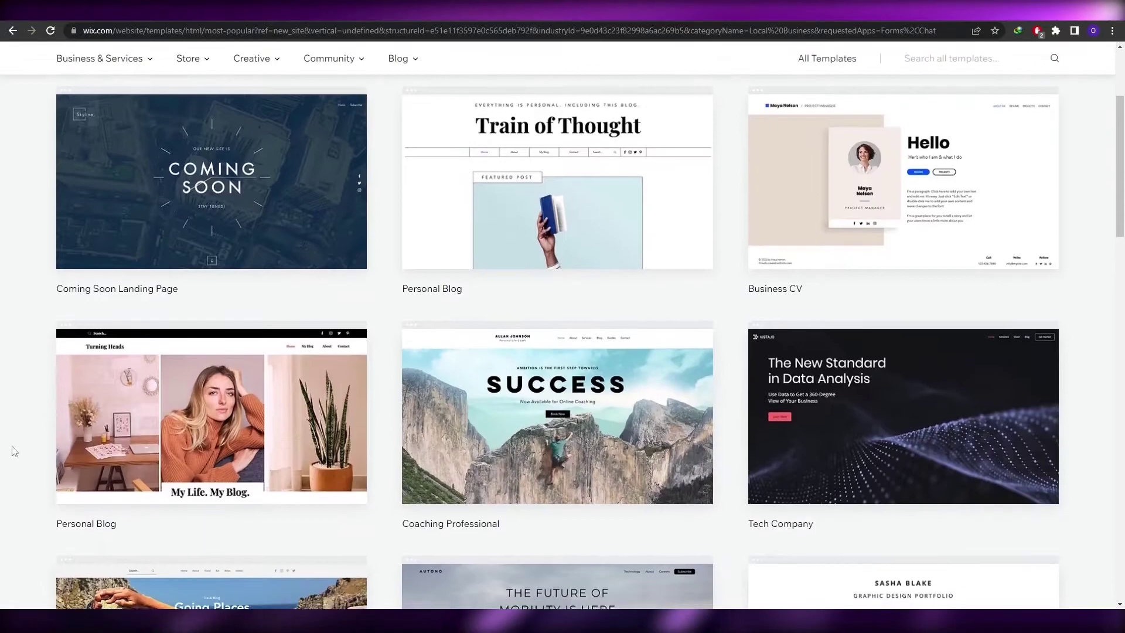
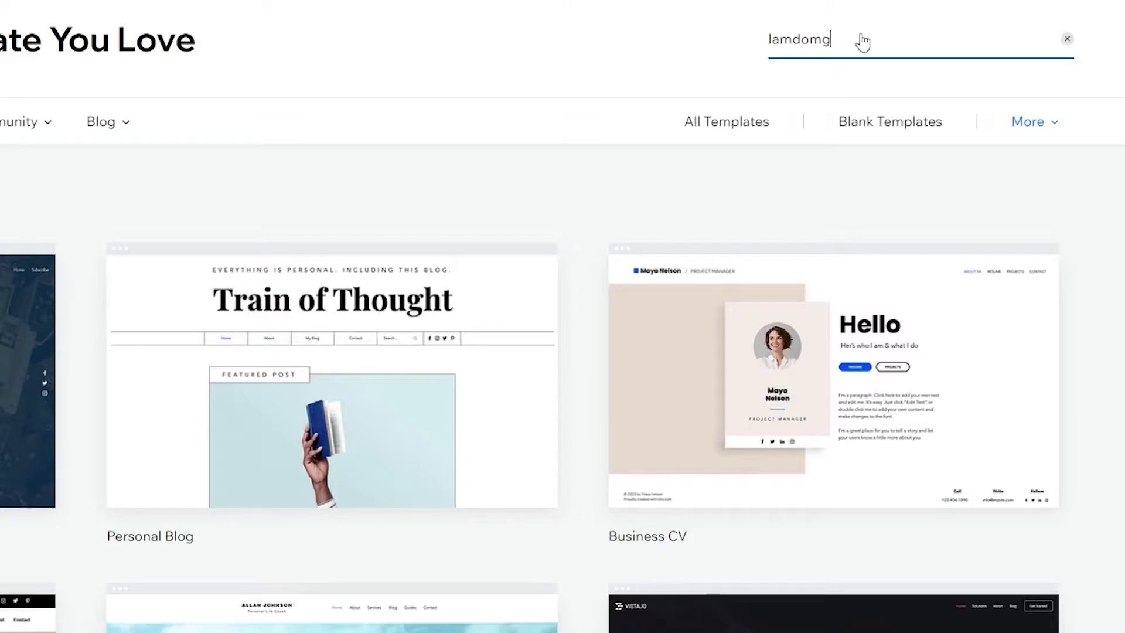
pyautogui.click(860, 119)
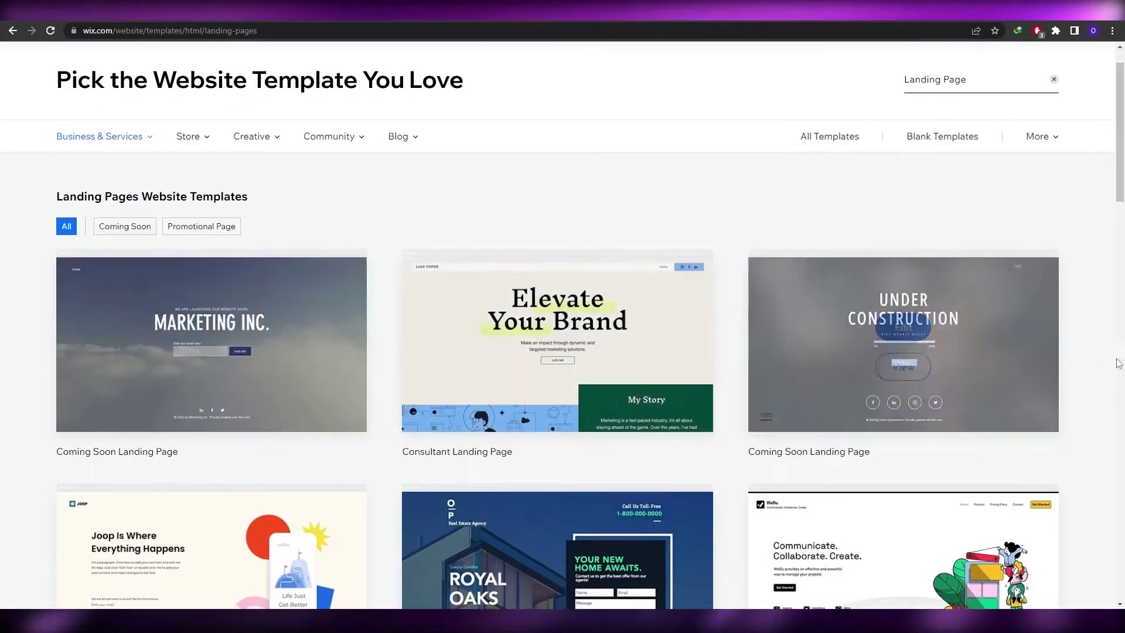
# Examine the designs on the first page of the landing page templates.
pyautogui.scroll(-7, 428, 201)
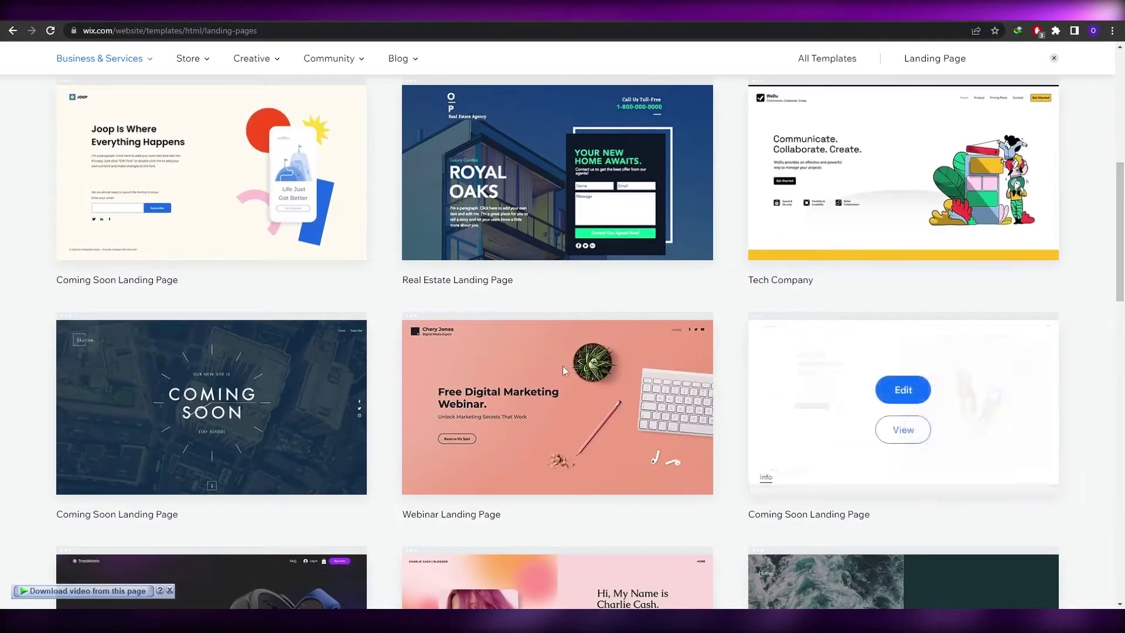
pyautogui.scroll(-4, 970, 465)
pyautogui.scroll(-4, 559, 330)
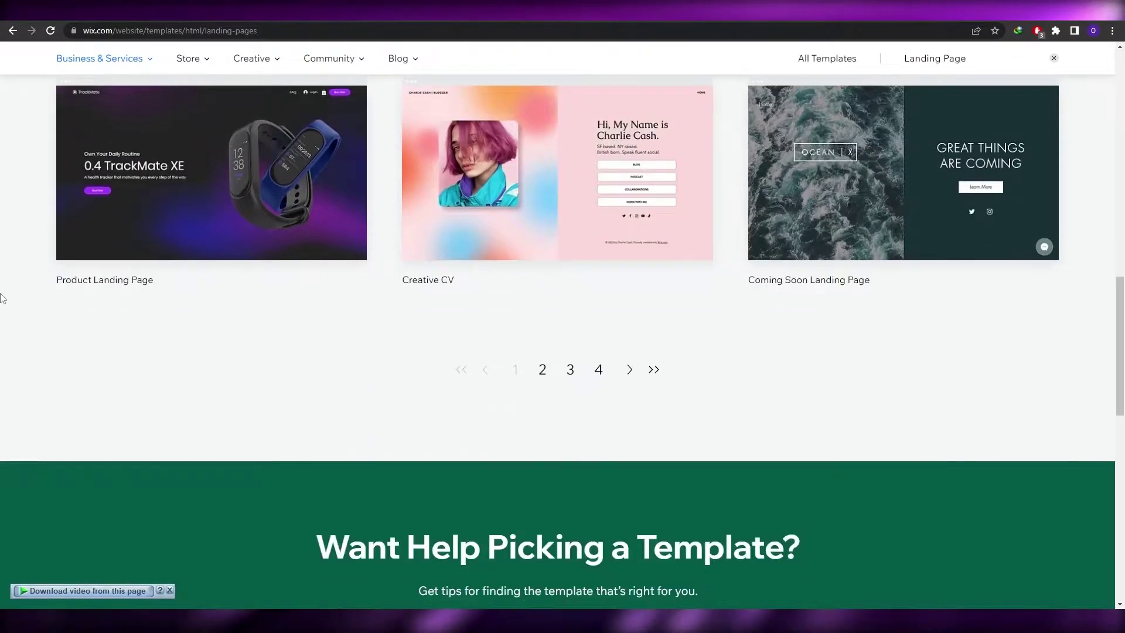
pyautogui.scroll(2, 573, 438)
pyautogui.moveTo(554, 324)
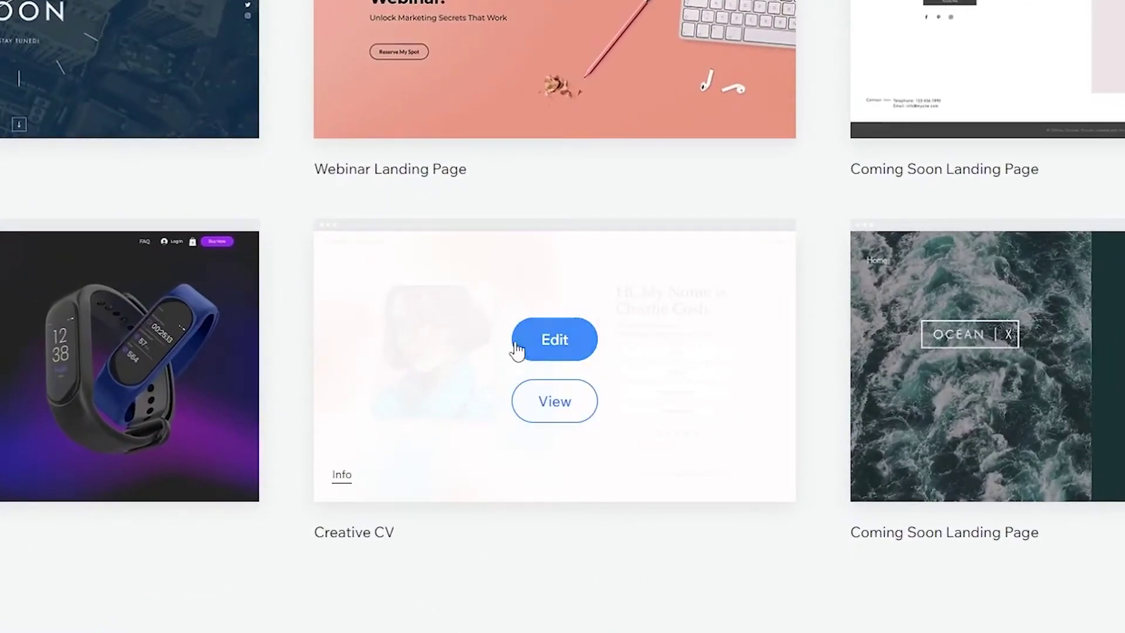
pyautogui.scroll(4, 580, 362)
pyautogui.scroll(4, 884, 382)
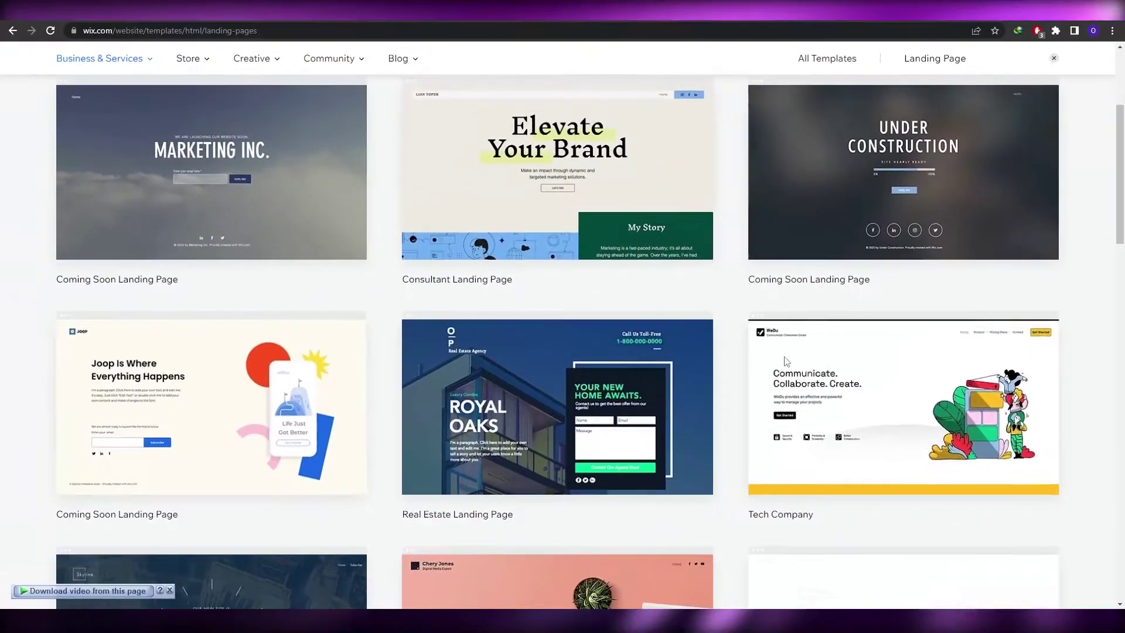
pyautogui.scroll(3, 788, 366)
pyautogui.scroll(-2, 773, 364)
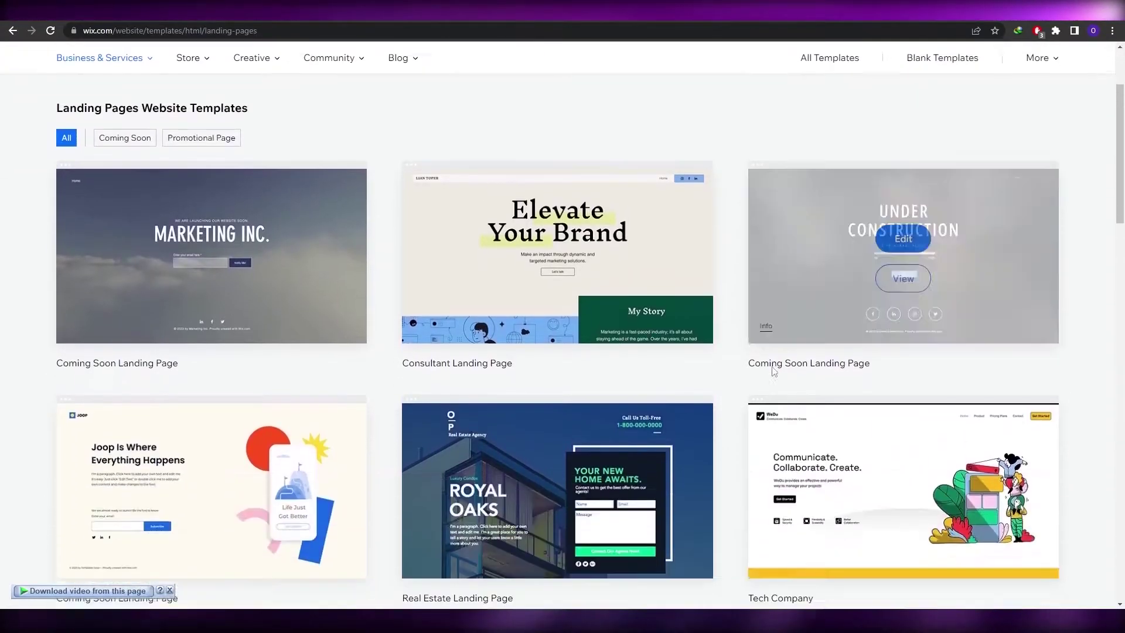
# Preview the Joop coming soon landing page template and dismiss the offer to use it as a starting point.
pyautogui.scroll(-3, 219, 273)
pyautogui.moveTo(219, 273)
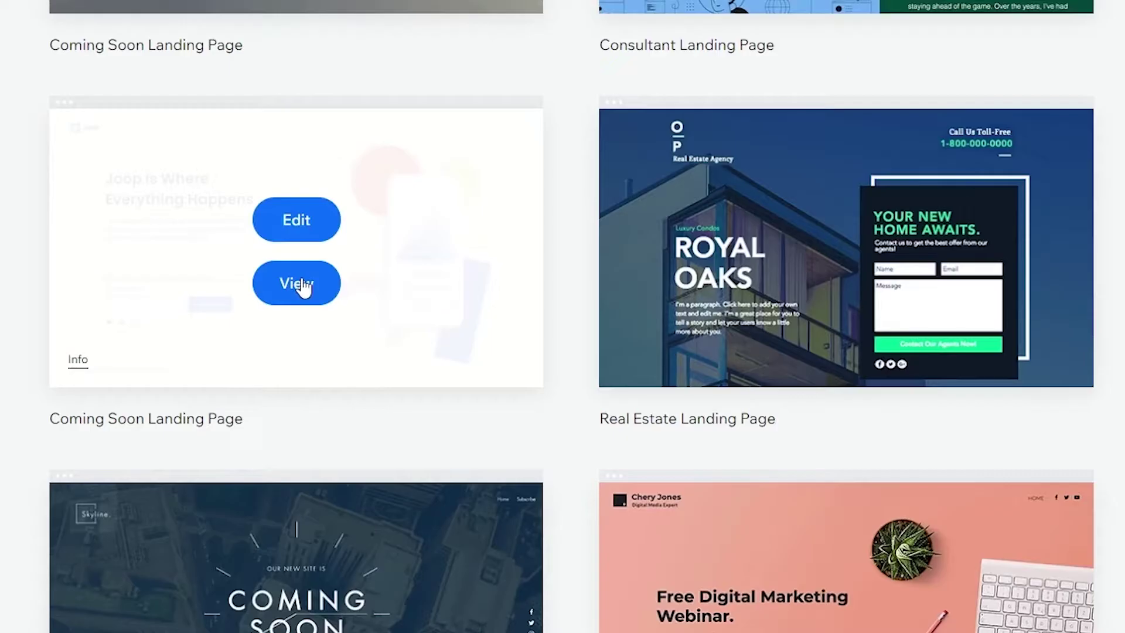
pyautogui.click(303, 286)
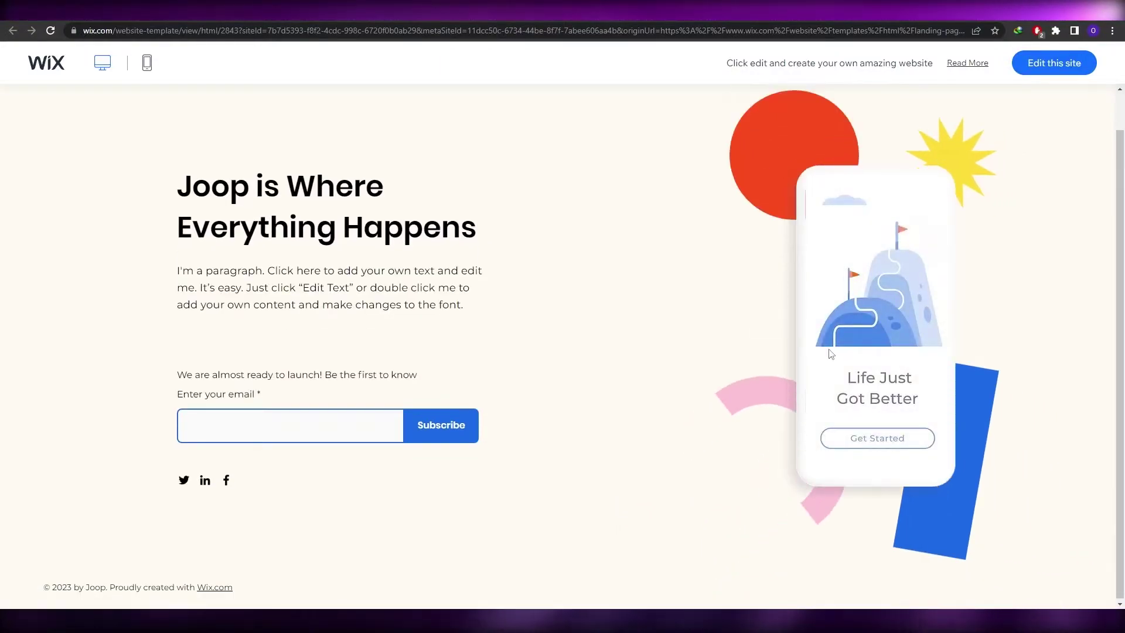
pyautogui.scroll(-1, 831, 354)
pyautogui.scroll(1, 762, 264)
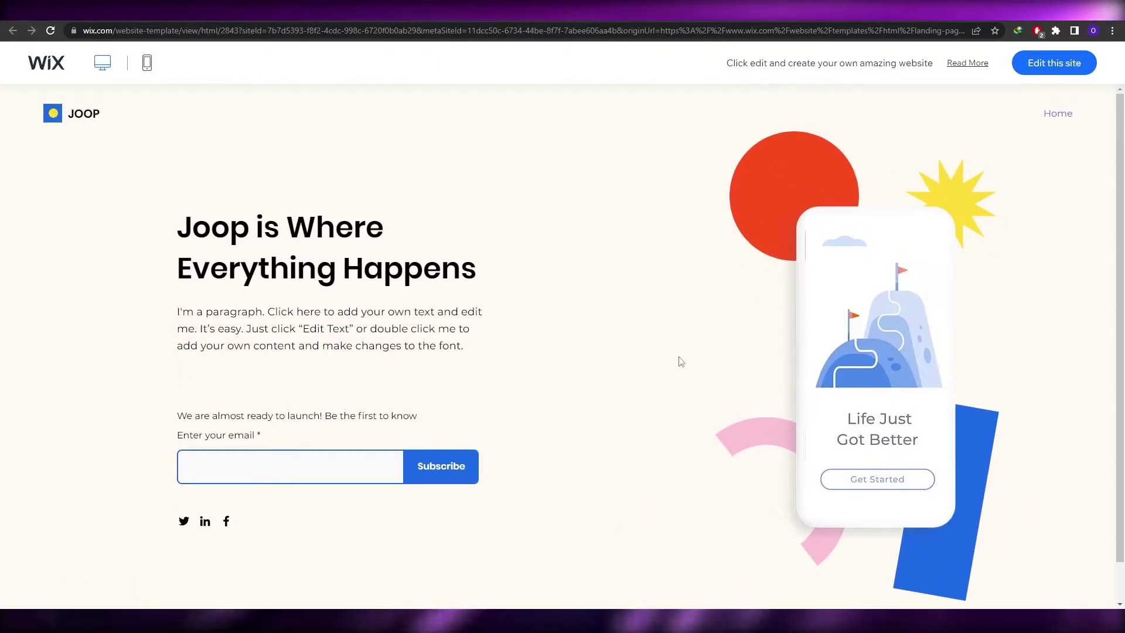
pyautogui.click(931, 281)
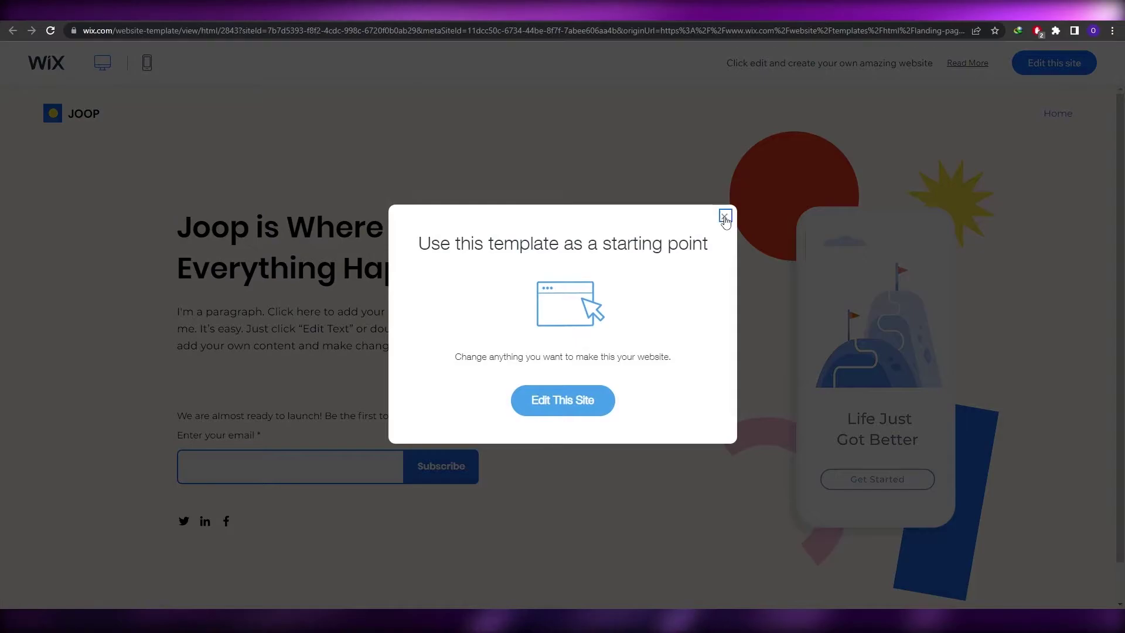
pyautogui.click(725, 220)
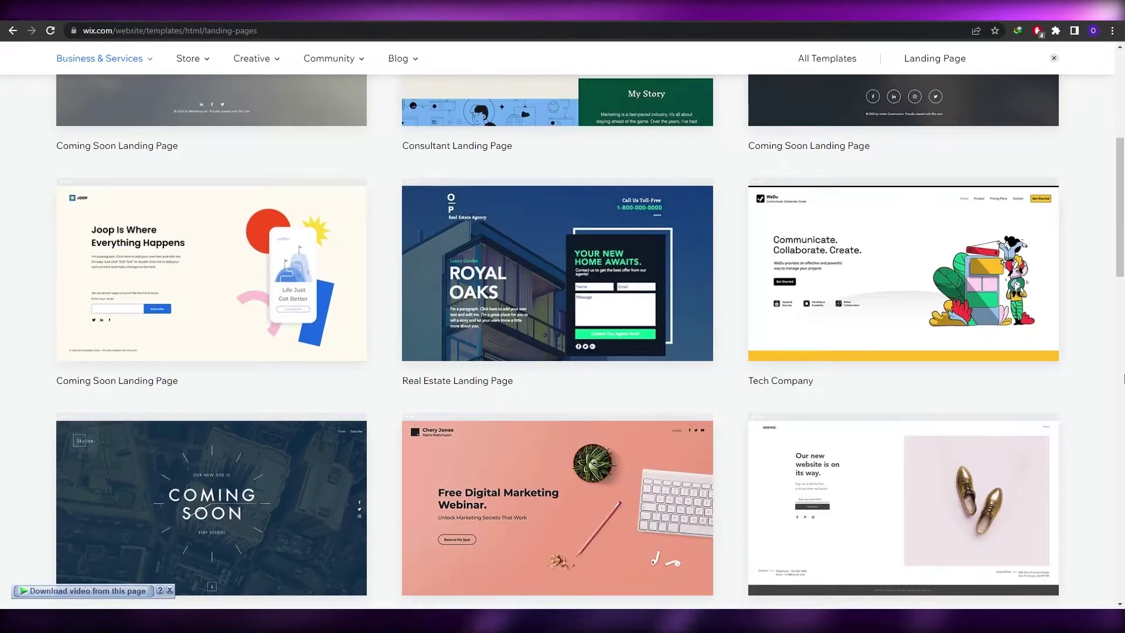
# Look through the remaining templates on the first results page and go to page 2.
pyautogui.scroll(-1, 1119, 360)
pyautogui.scroll(2, 1119, 361)
pyautogui.scroll(-5, 1119, 364)
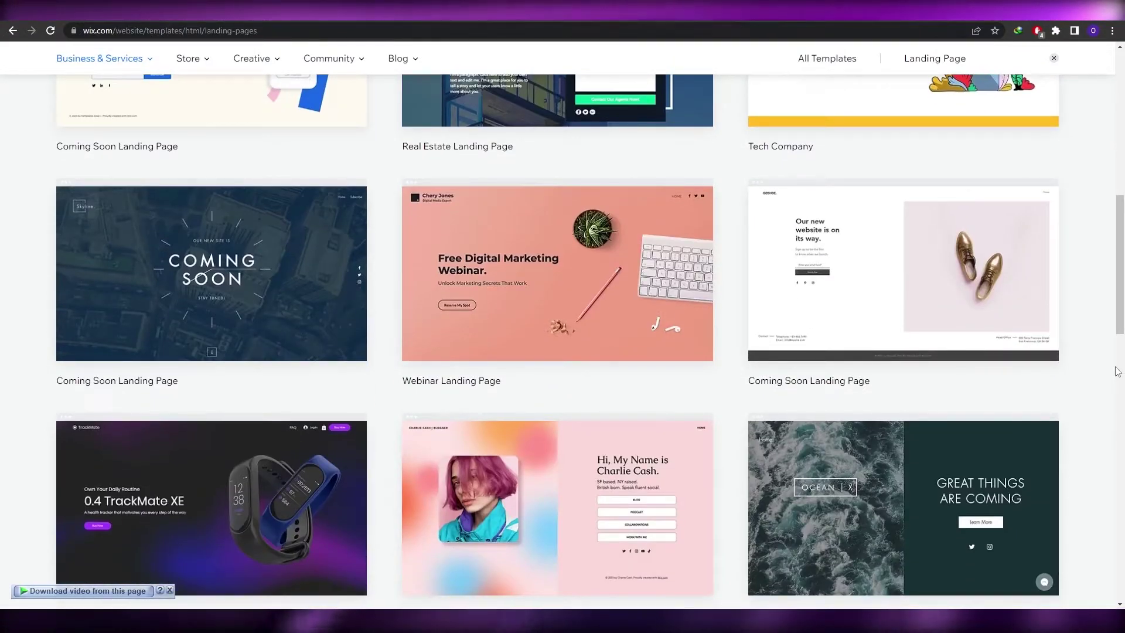
pyautogui.moveTo(939, 297)
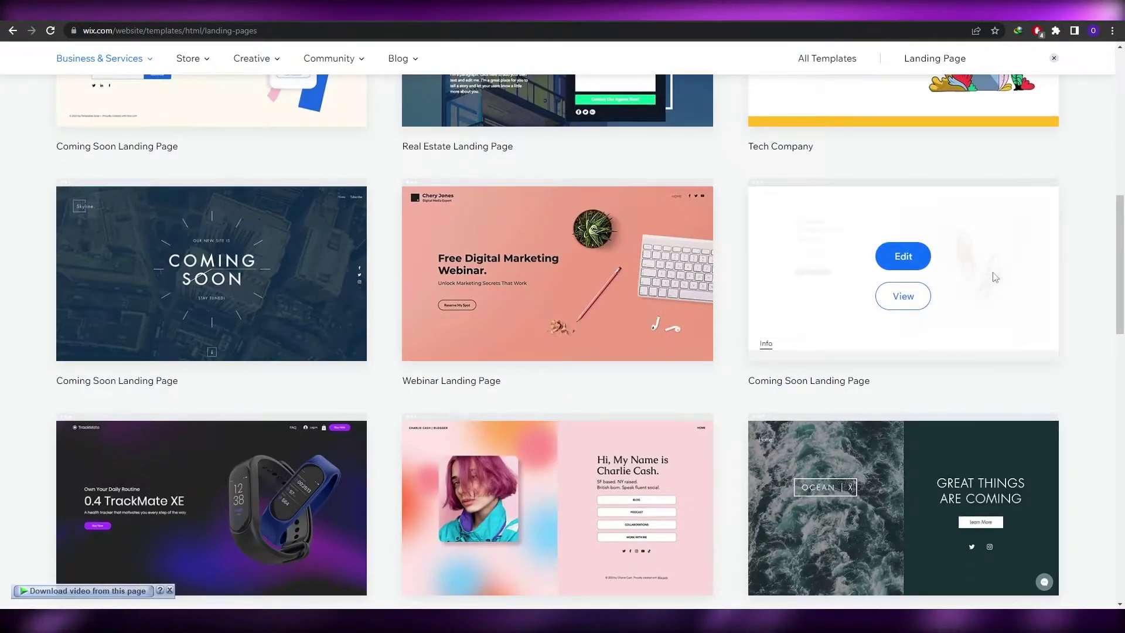
pyautogui.scroll(-4, 996, 273)
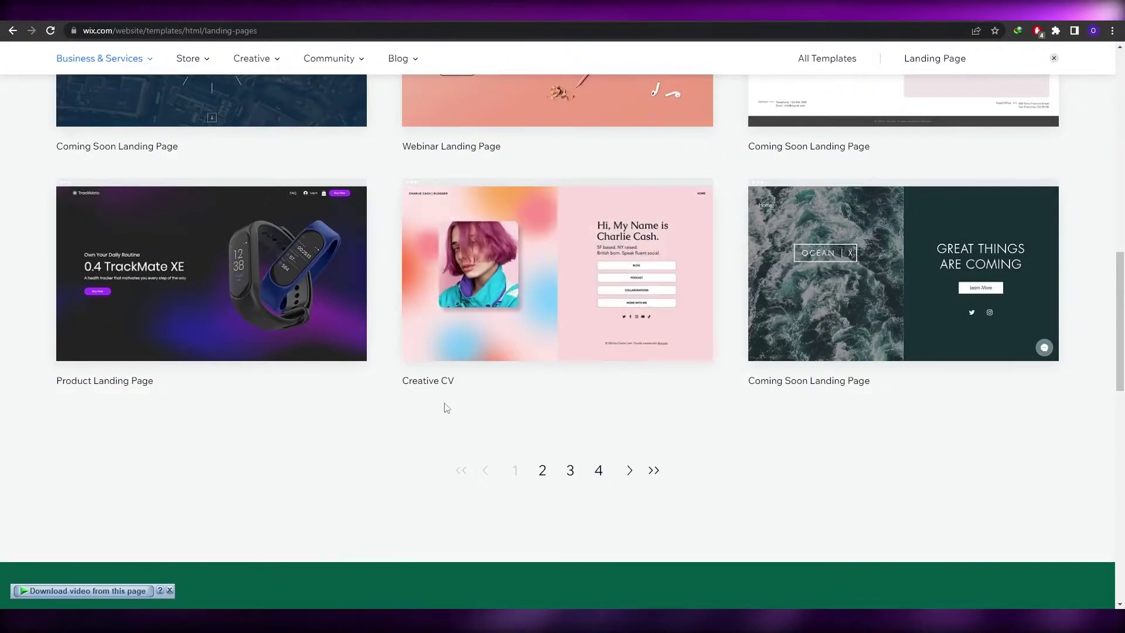
pyautogui.click(543, 470)
# Preview the Go On Startup app landing page template and look over its page.
pyautogui.scroll(-3, 736, 211)
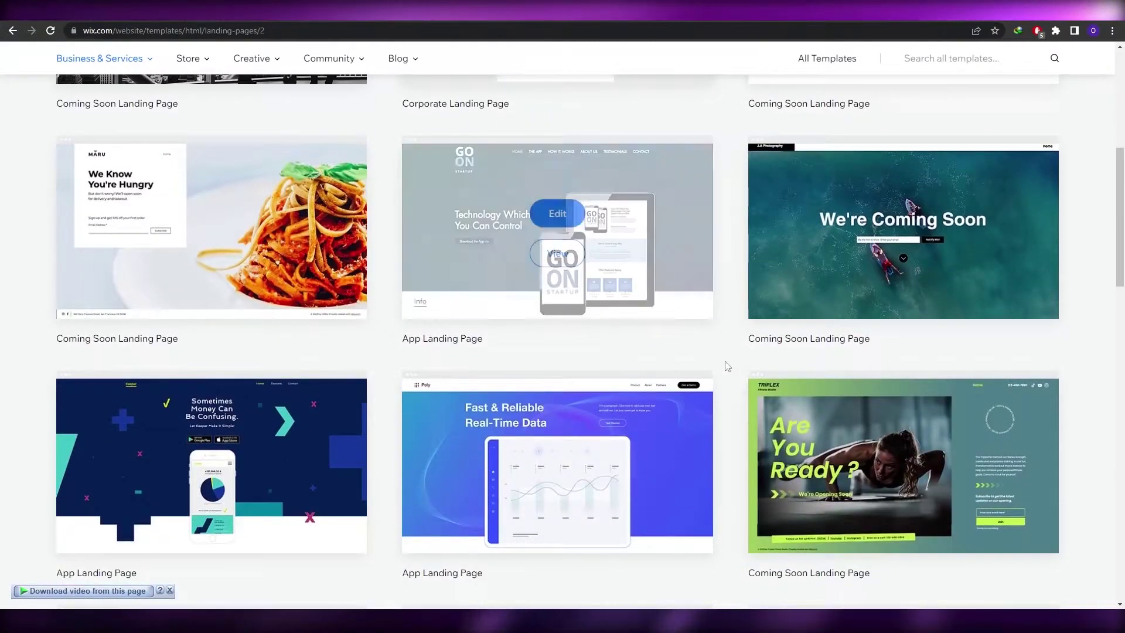
pyautogui.click(558, 257)
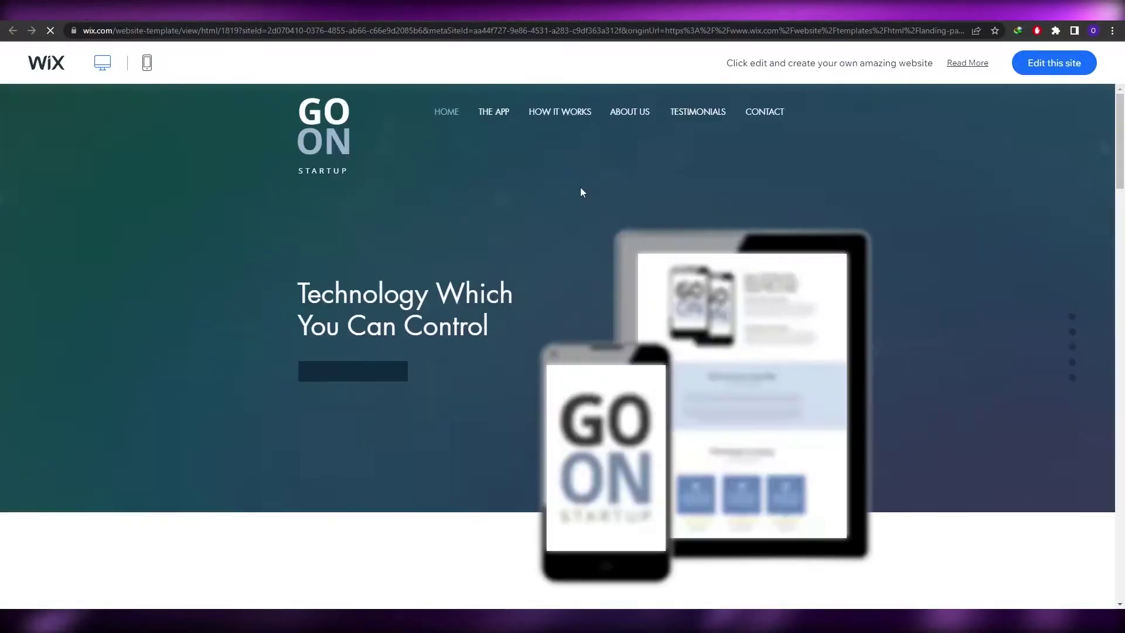
pyautogui.scroll(-3, 579, 186)
pyautogui.scroll(3, 580, 183)
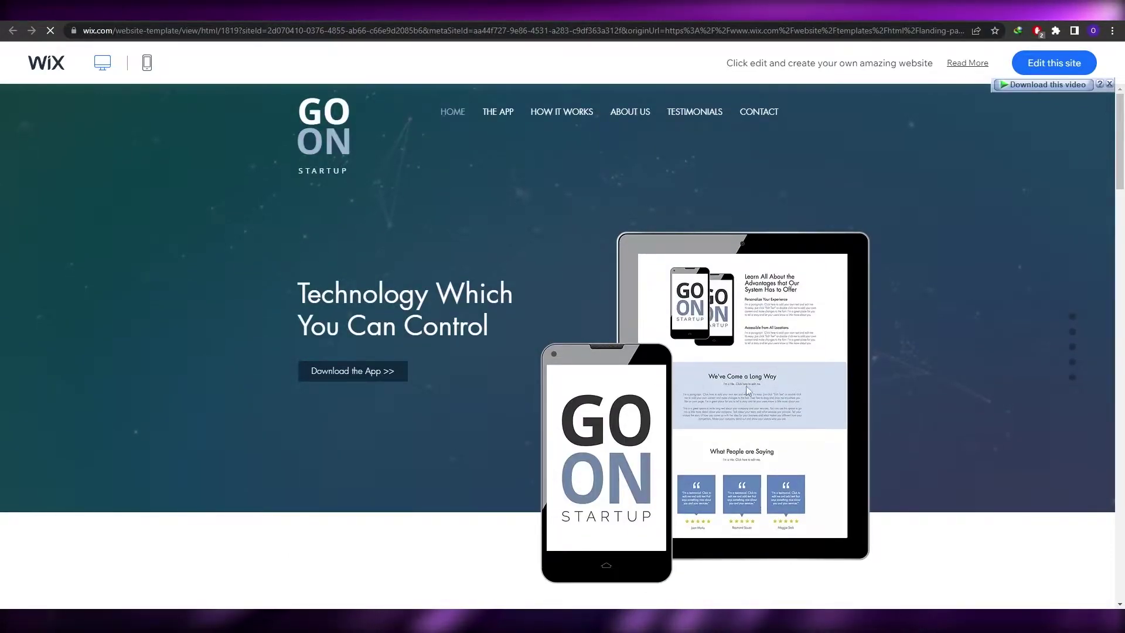
# Look over the remaining sections of the Go On Startup template and open it for editing.
pyautogui.scroll(-15, 715, 393)
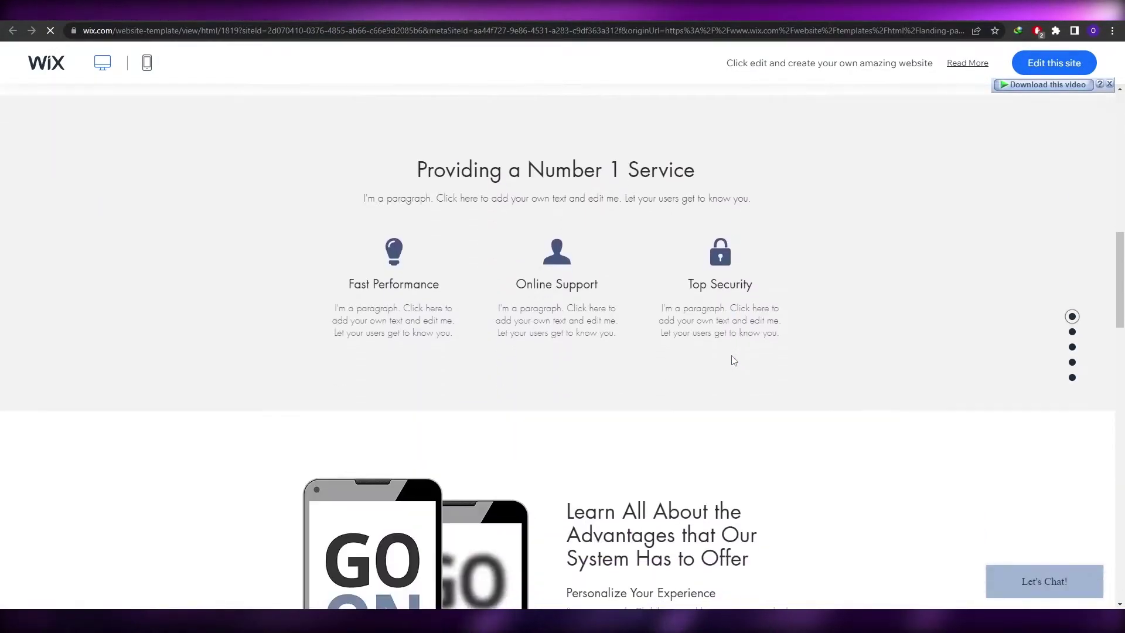
pyautogui.scroll(-5, 733, 350)
pyautogui.scroll(10, 734, 345)
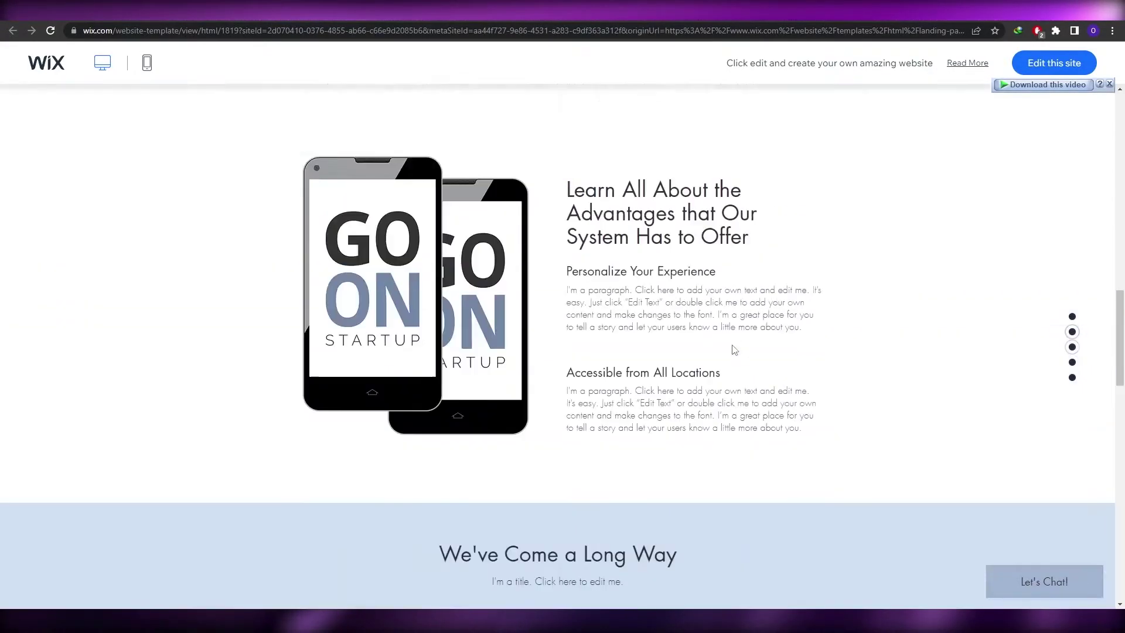
pyautogui.click(1027, 63)
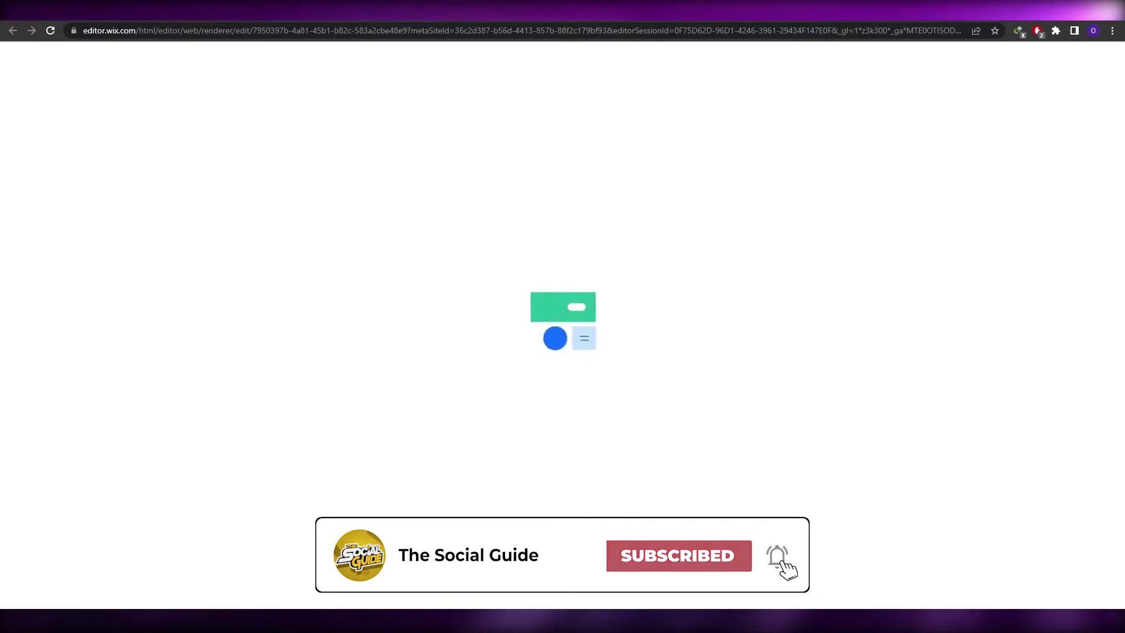
# Examine the Joop template in the editor, checking its phone image, text column, header strip and overall layout.
pyautogui.scroll(-1, 961, 355)
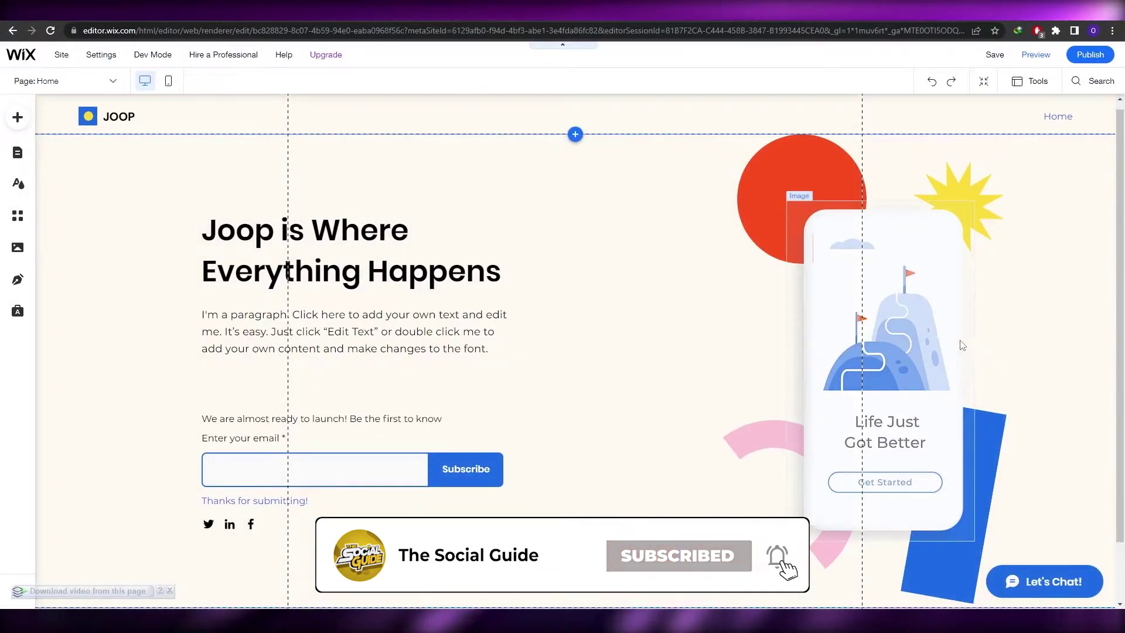
pyautogui.click(890, 294)
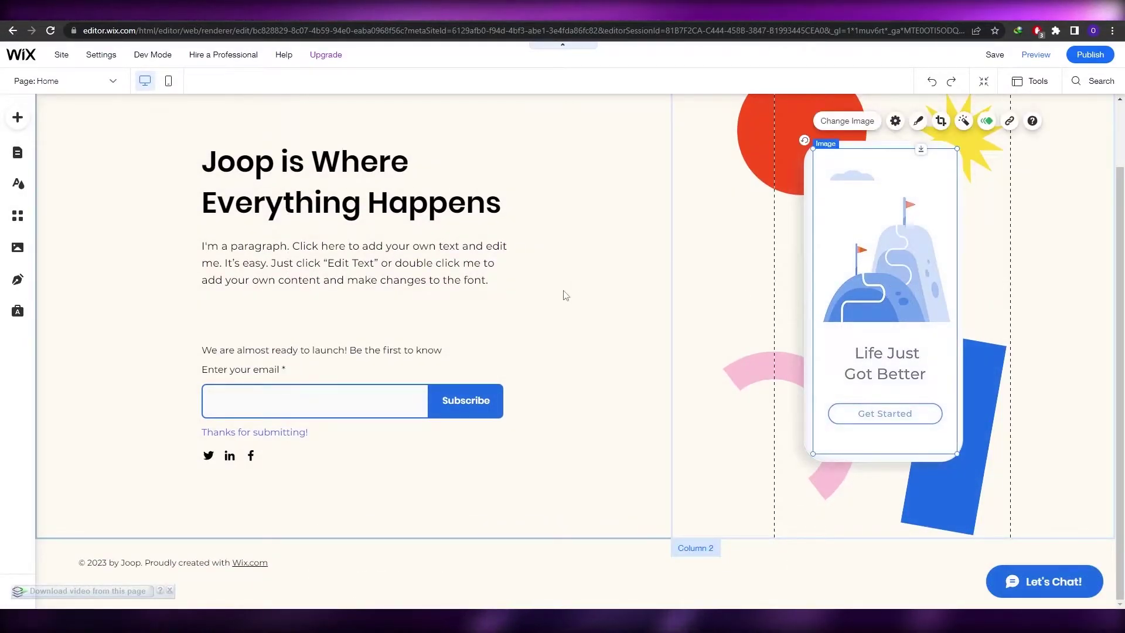
pyautogui.click(638, 254)
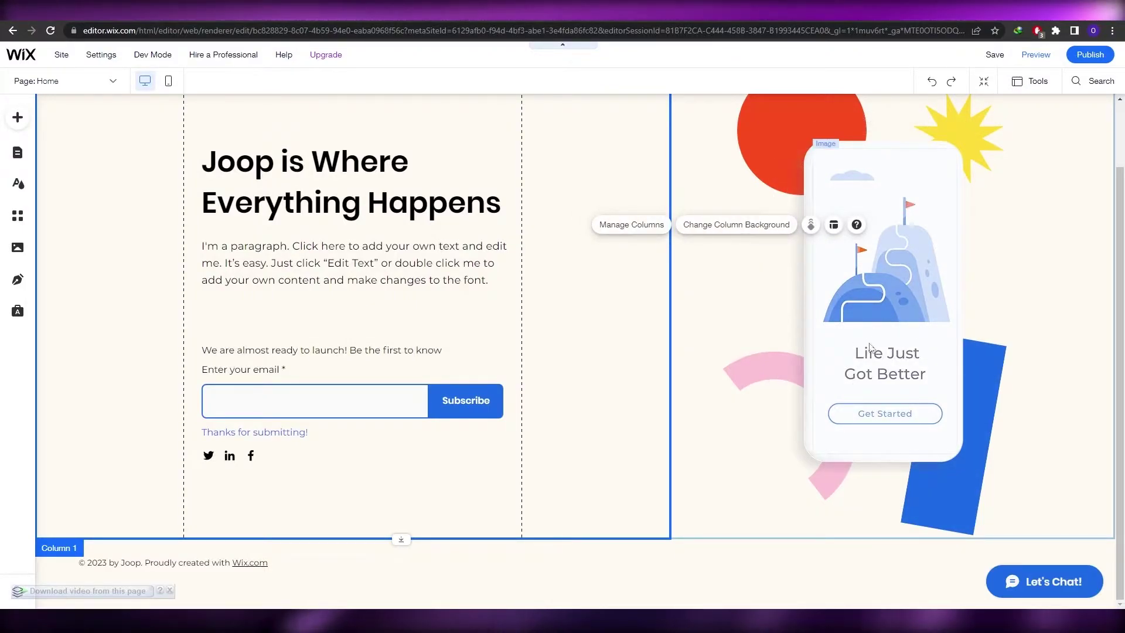
pyautogui.click(600, 317)
pyautogui.scroll(1, 600, 317)
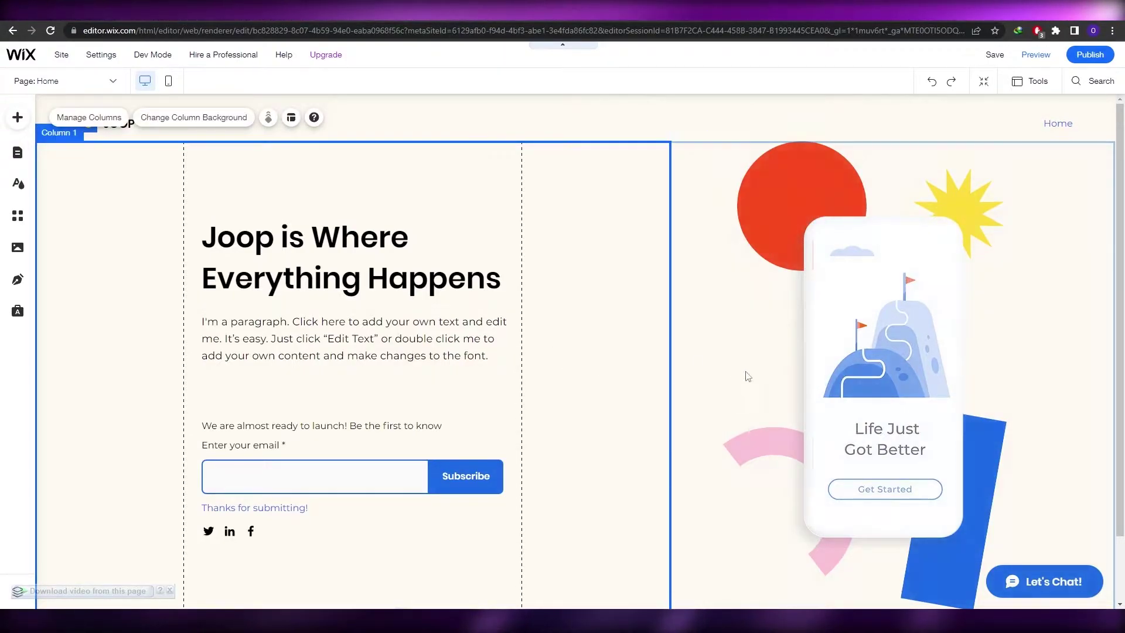
pyautogui.scroll(-1, 610, 424)
pyautogui.scroll(1, 610, 424)
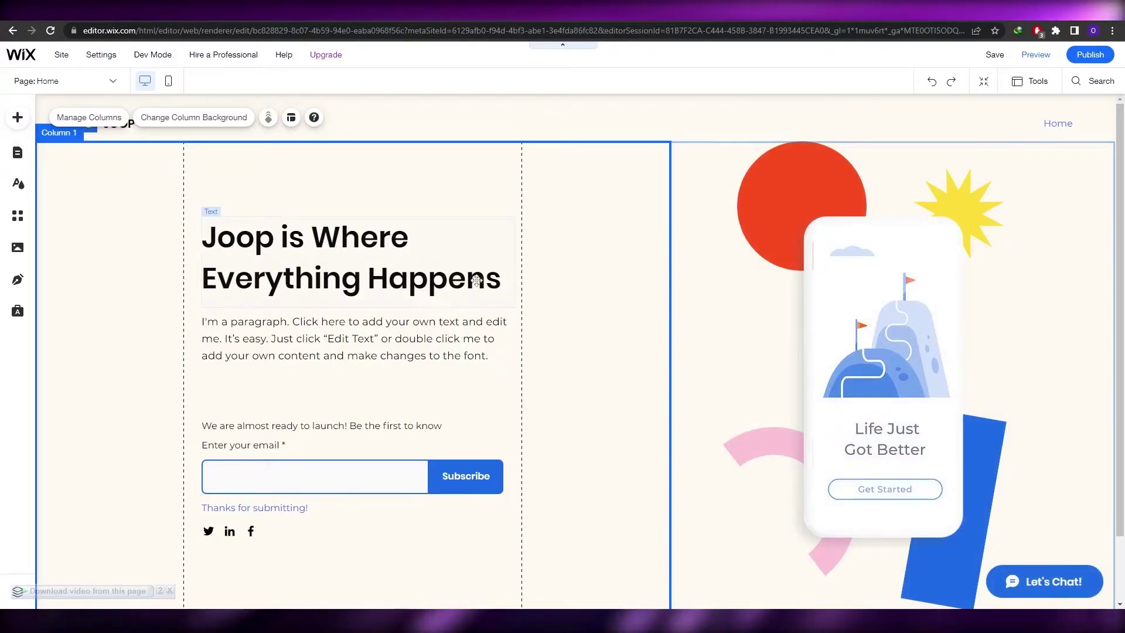
pyautogui.scroll(-2, 382, 349)
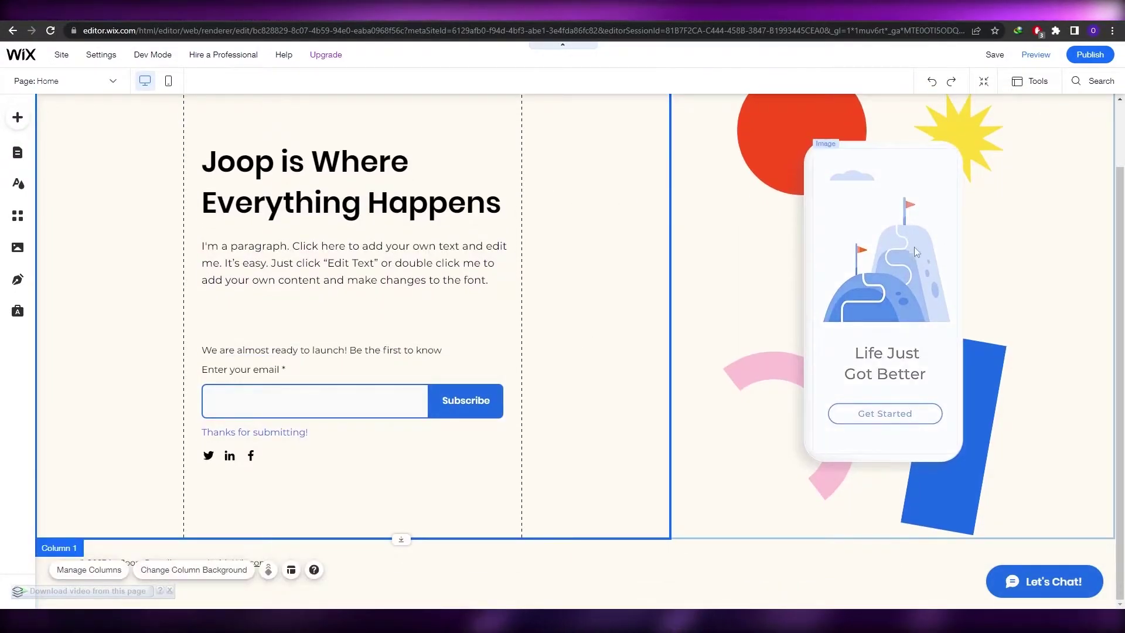
pyautogui.scroll(2, 917, 249)
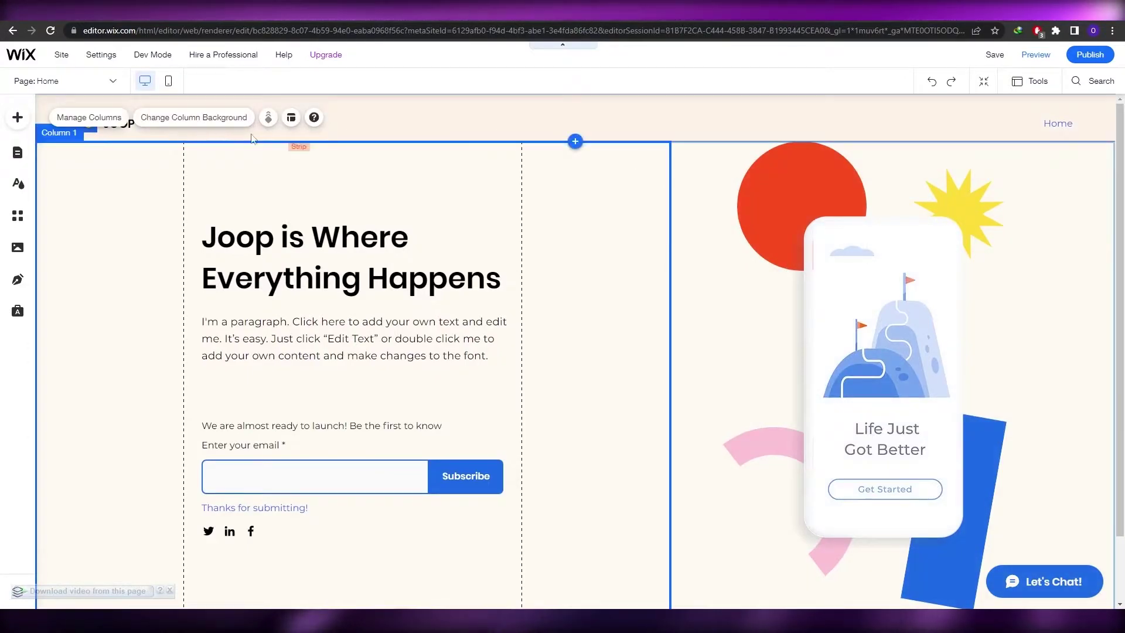
pyautogui.click(213, 136)
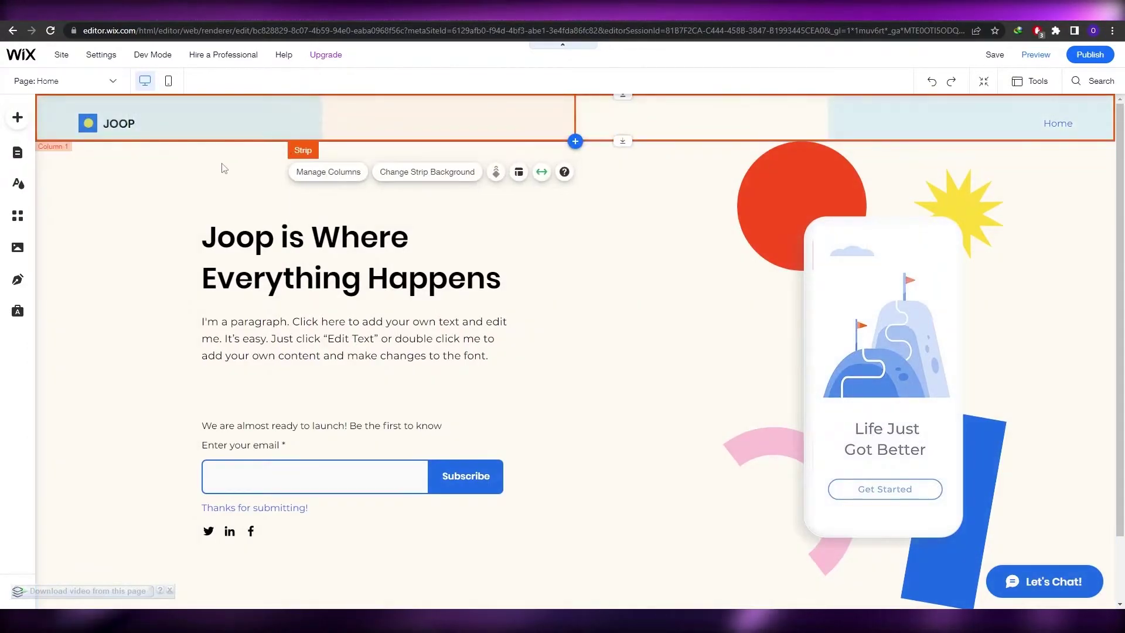
pyautogui.click(123, 129)
pyautogui.click(604, 221)
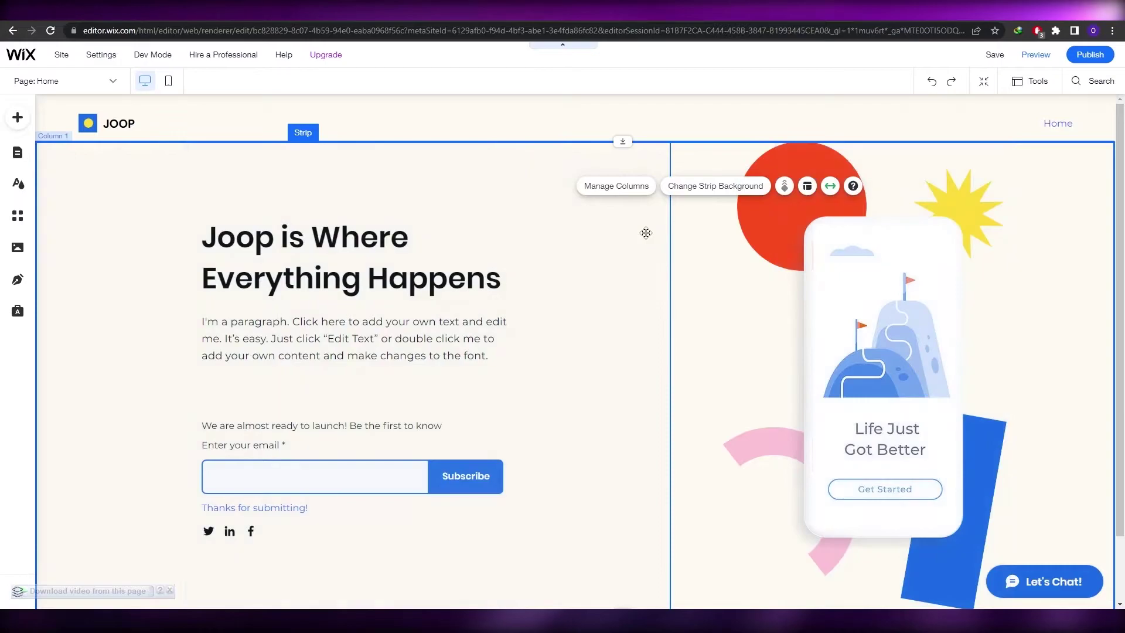
# Select the illustration inside the phone mockup and open the image chooser to replace it.
pyautogui.scroll(-2, 646, 233)
pyautogui.click(877, 252)
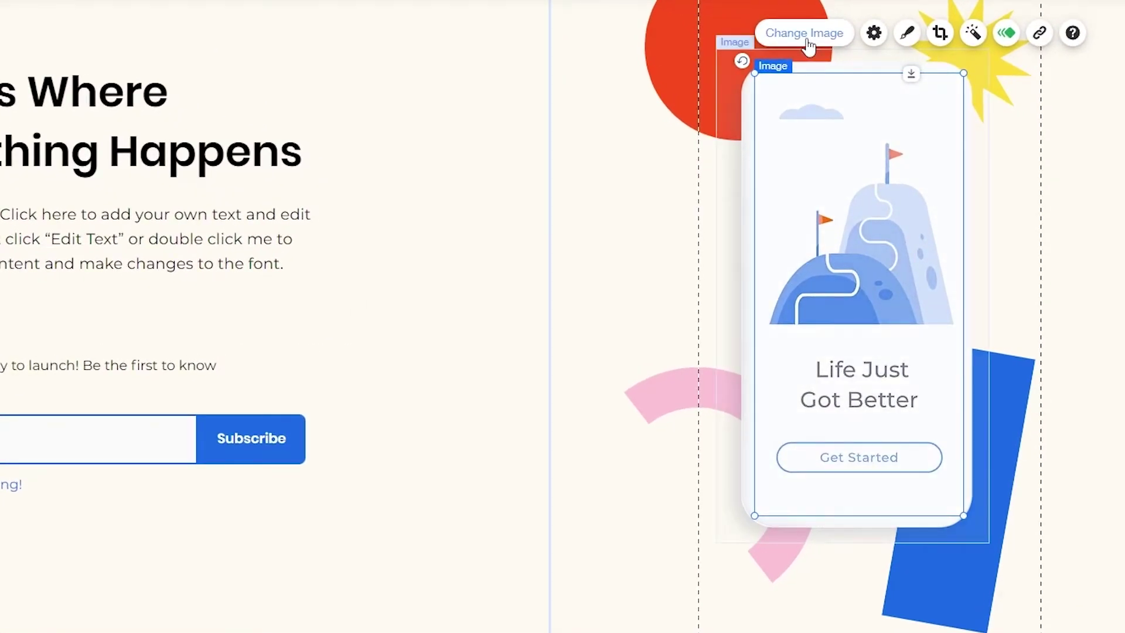
pyautogui.click(844, 27)
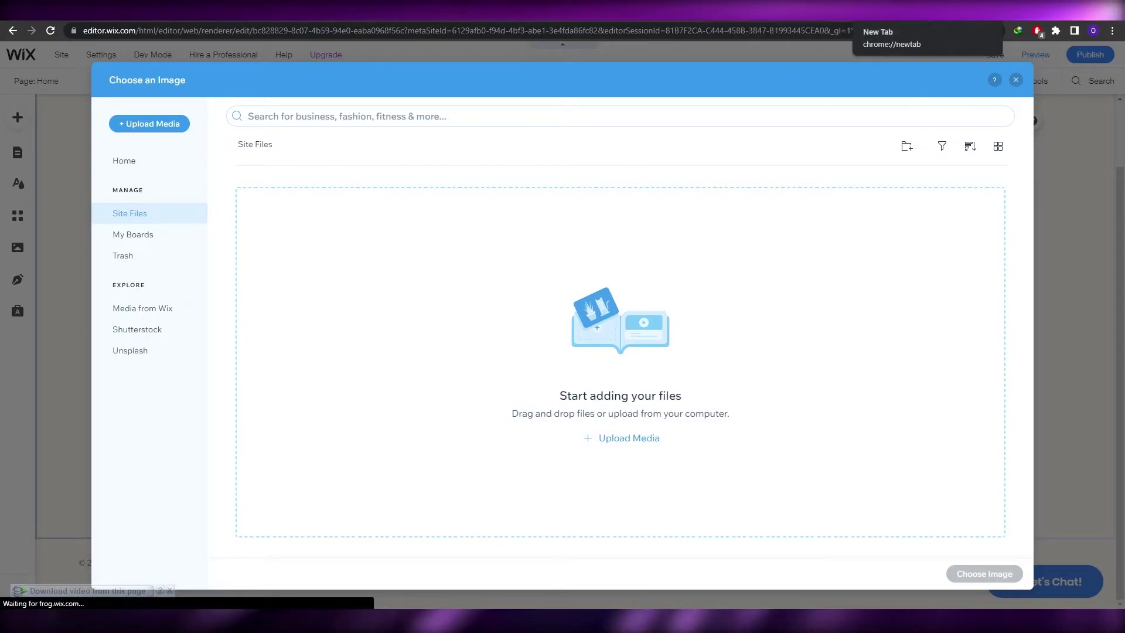
# In a new browser tab, search Google for "affiliate marketing products" and switch to the image results.
pyautogui.hotkey('ctrl', 't')
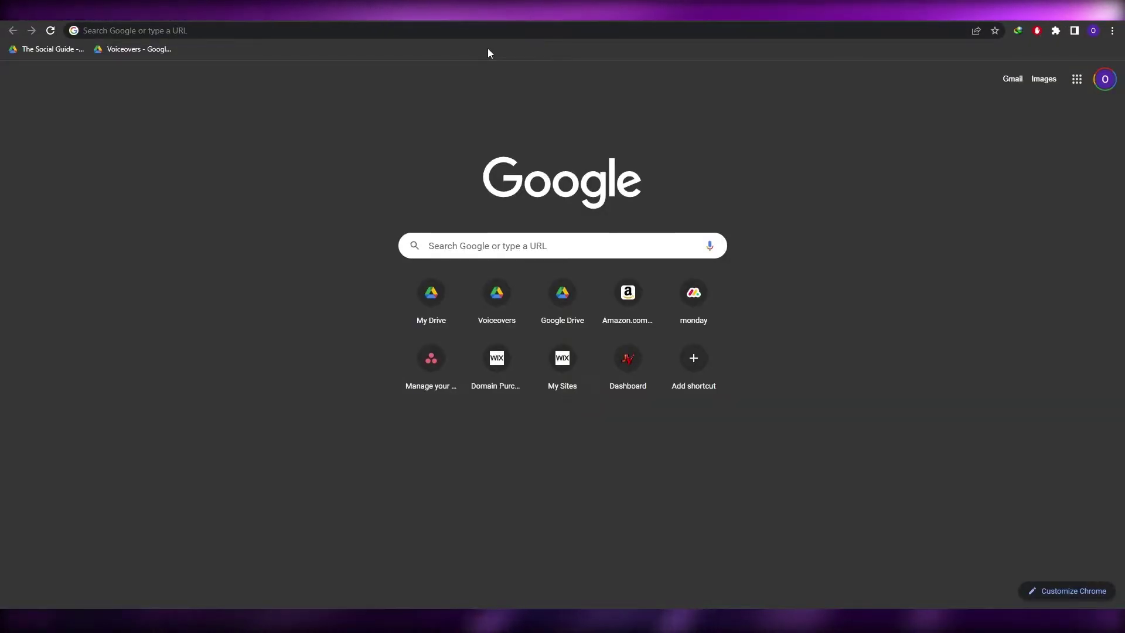
pyautogui.write('affialat')
pyautogui.press('Down')
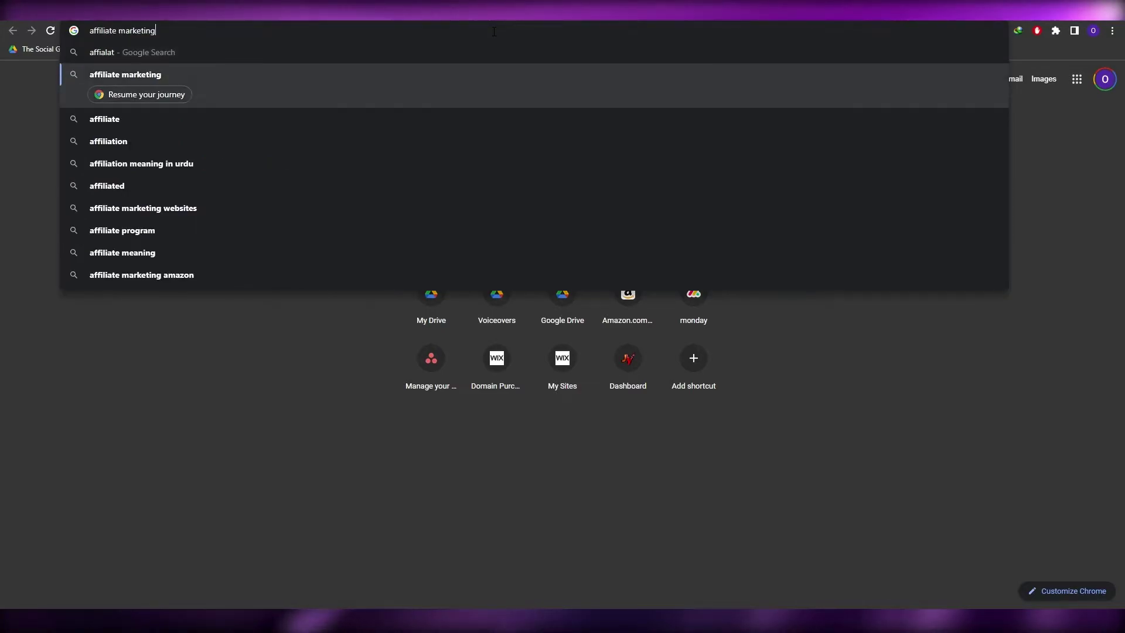
pyautogui.press('Right')
pyautogui.write('products')
pyautogui.press('Return')
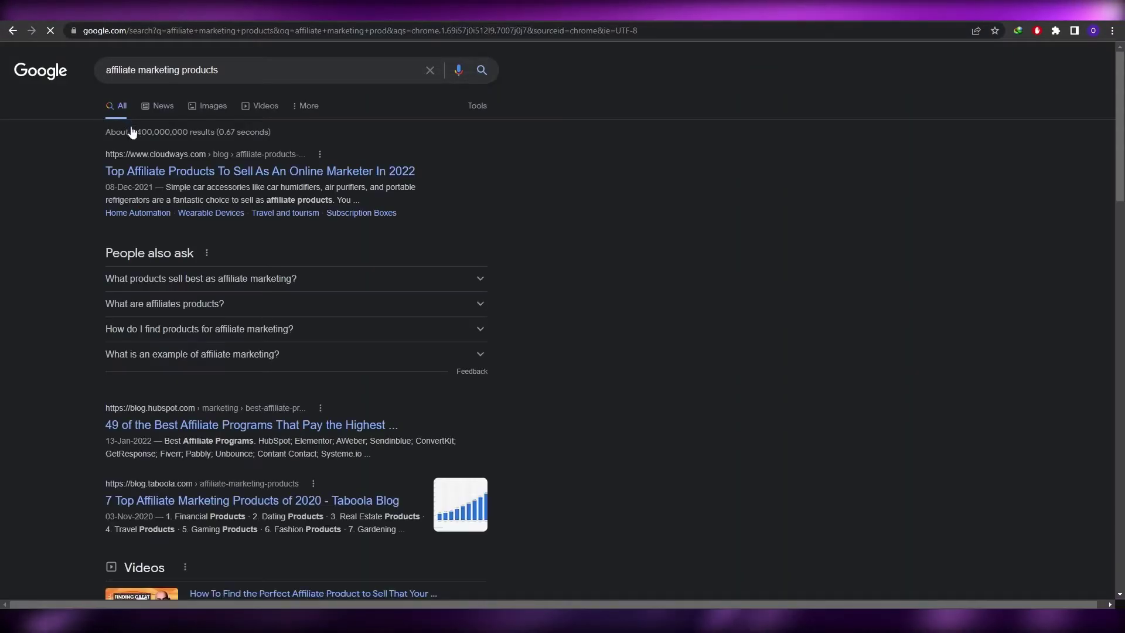
pyautogui.click(160, 105)
pyautogui.click(219, 111)
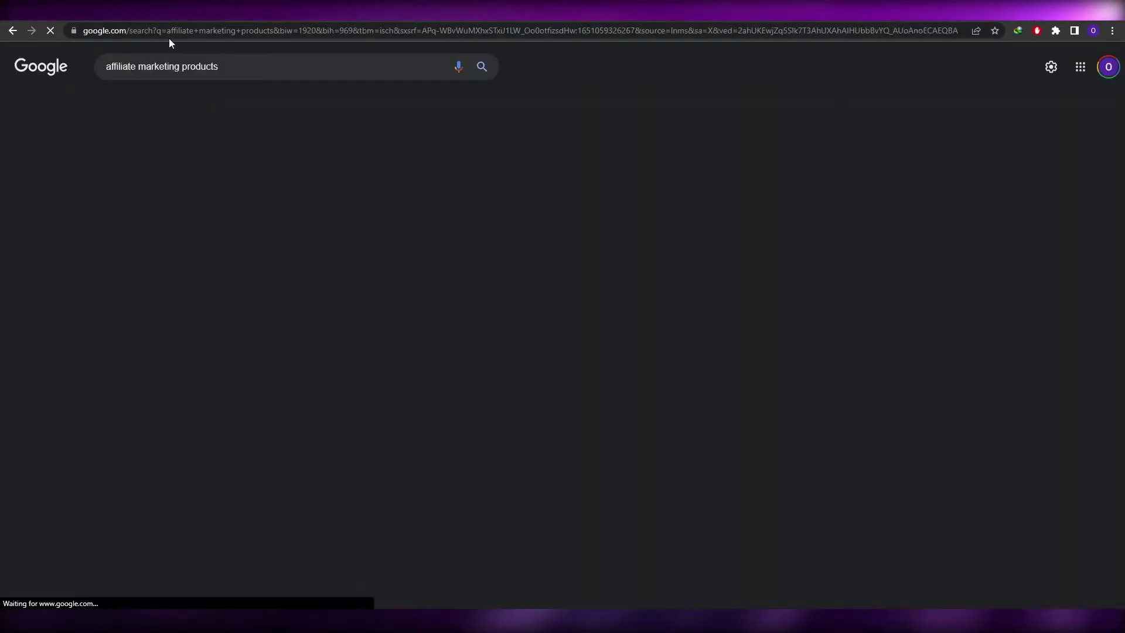
# Look through the image results and refine the search to "affiliate marketing products ebook".
pyautogui.scroll(-10, 311, 364)
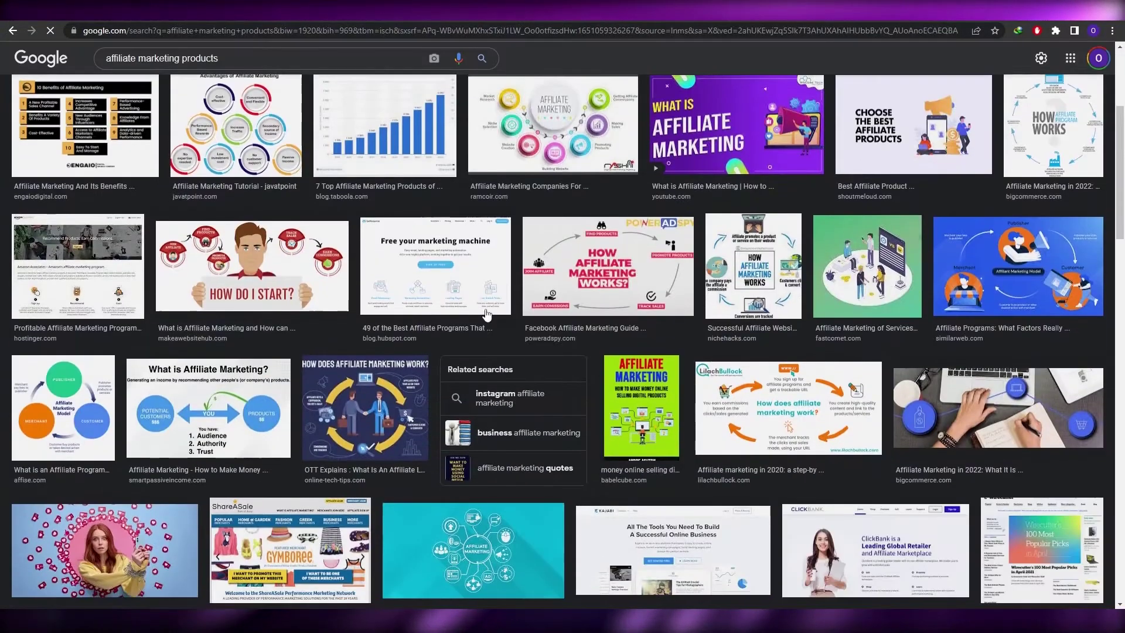
pyautogui.scroll(-4, 403, 291)
pyautogui.scroll(-8, 403, 291)
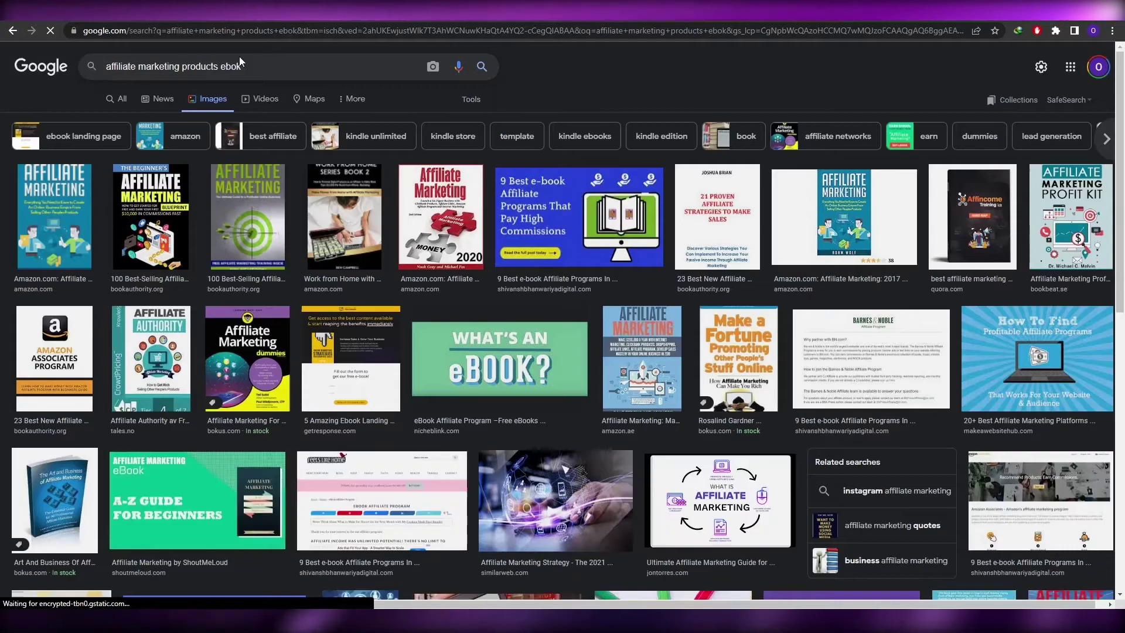
pyautogui.press('Return')
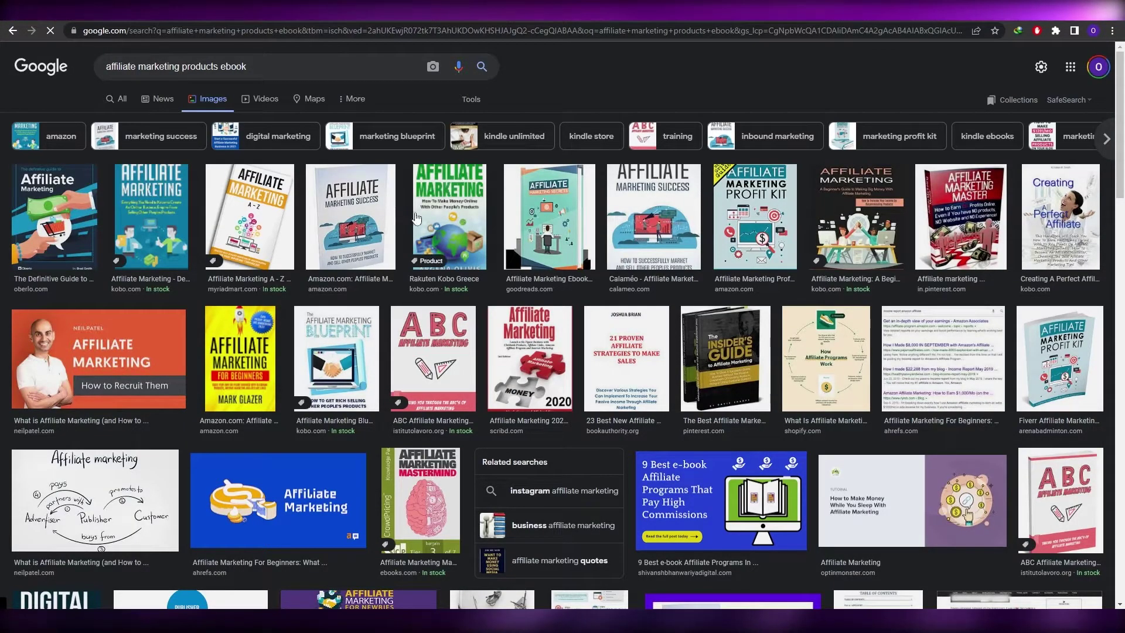
# Open the Affiliate Marketing Secrets ebook cover among the results and save the image to the computer.
pyautogui.click(361, 218)
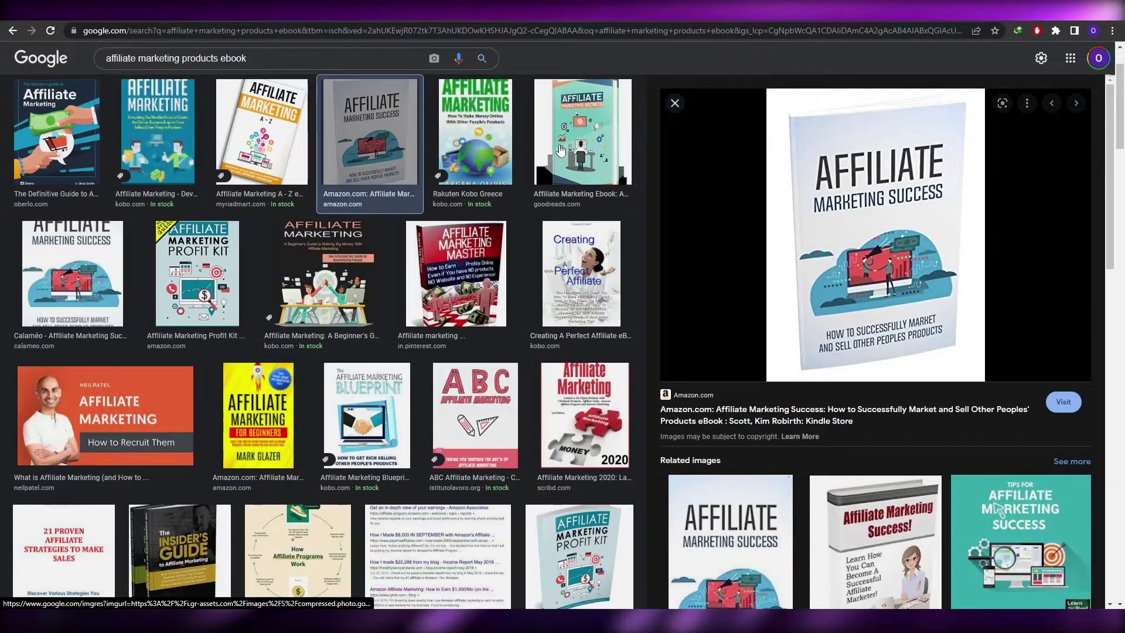
pyautogui.click(560, 150)
pyautogui.rightClick(896, 180)
pyautogui.click(942, 317)
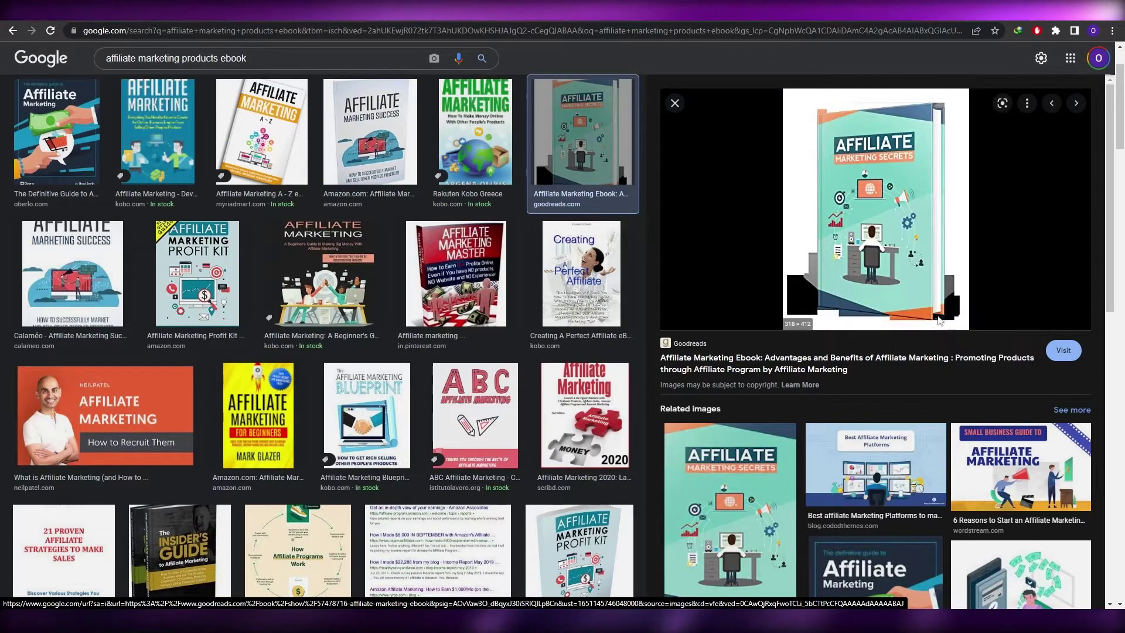
pyautogui.press('Return')
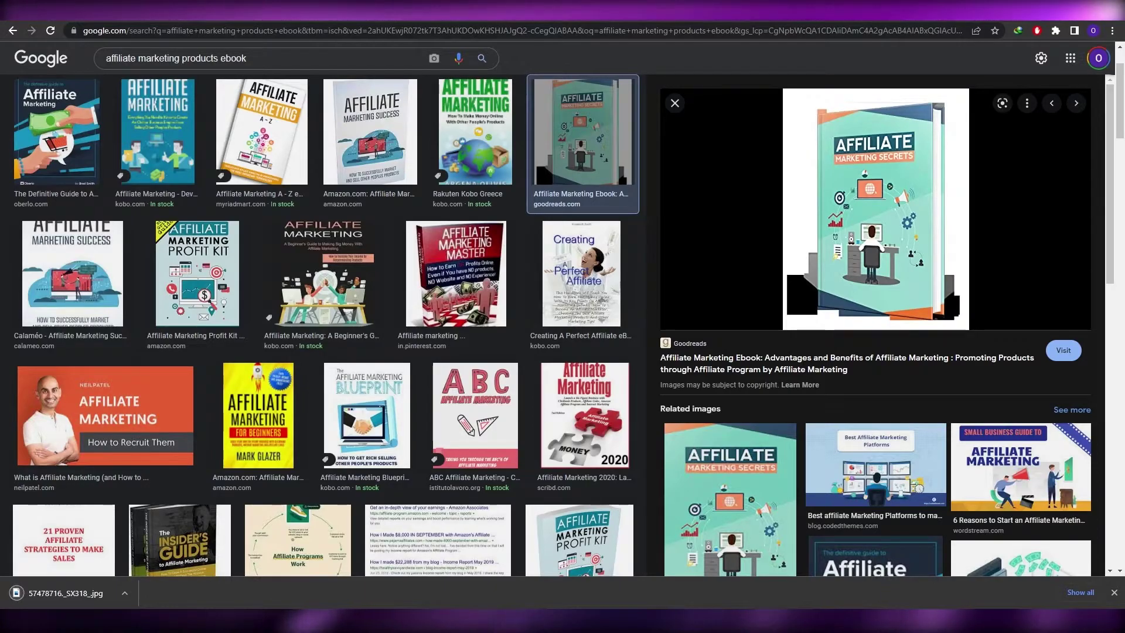
# Return to the Wix editor, upload 57478716._SX318_.jpg from the computer and use it as the phone mockup's image.
pyautogui.hotkey('ctrl', 'Tab')
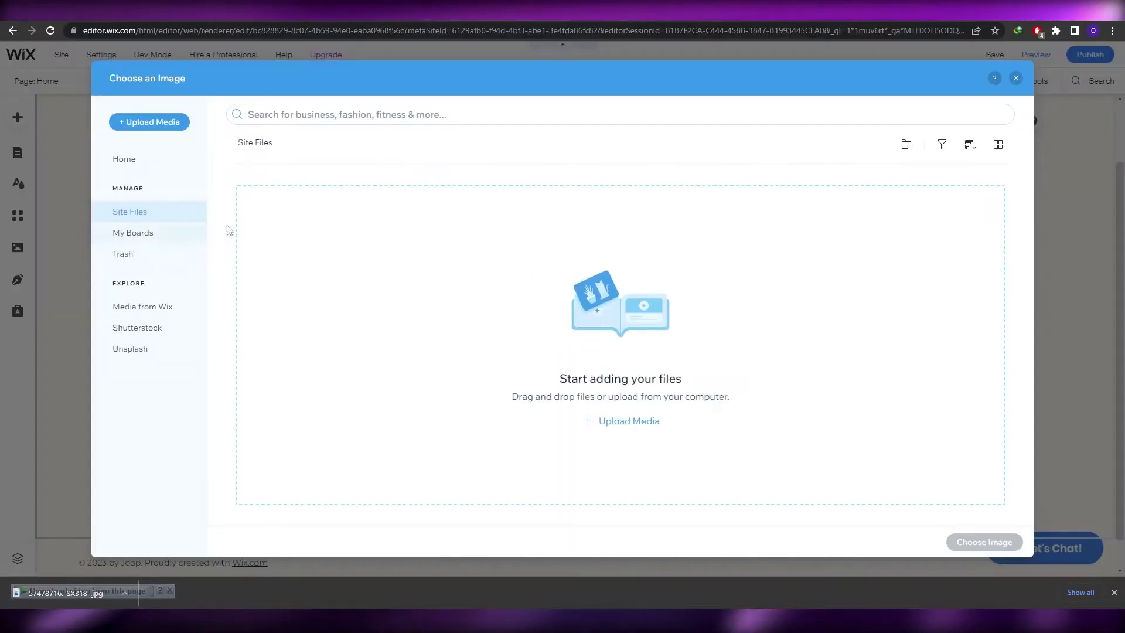
pyautogui.click(641, 422)
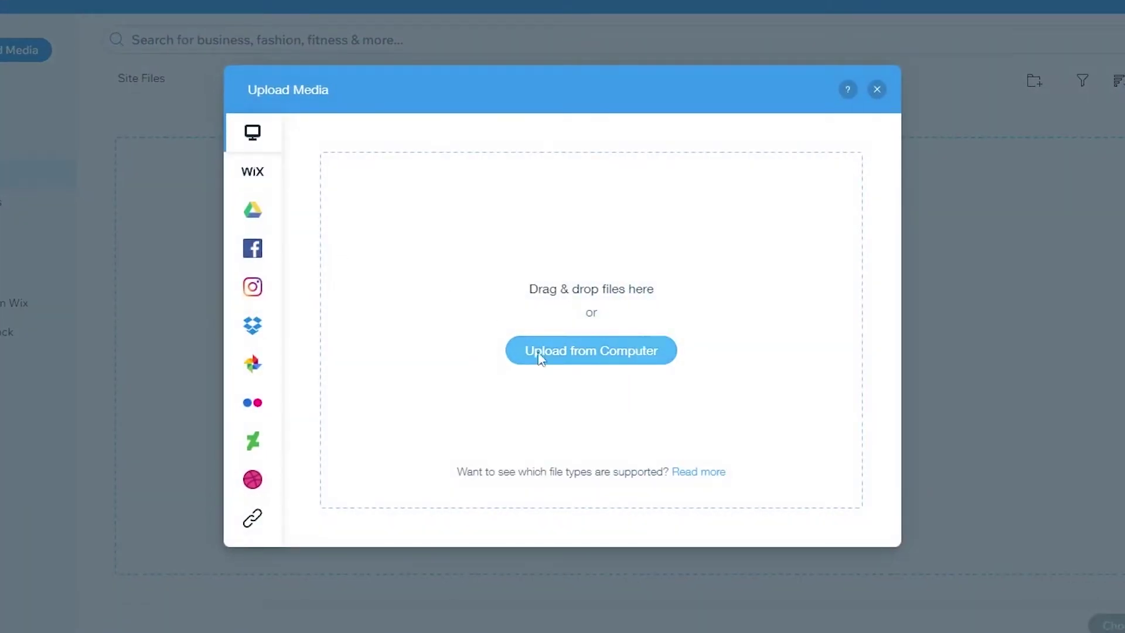
pyautogui.click(540, 352)
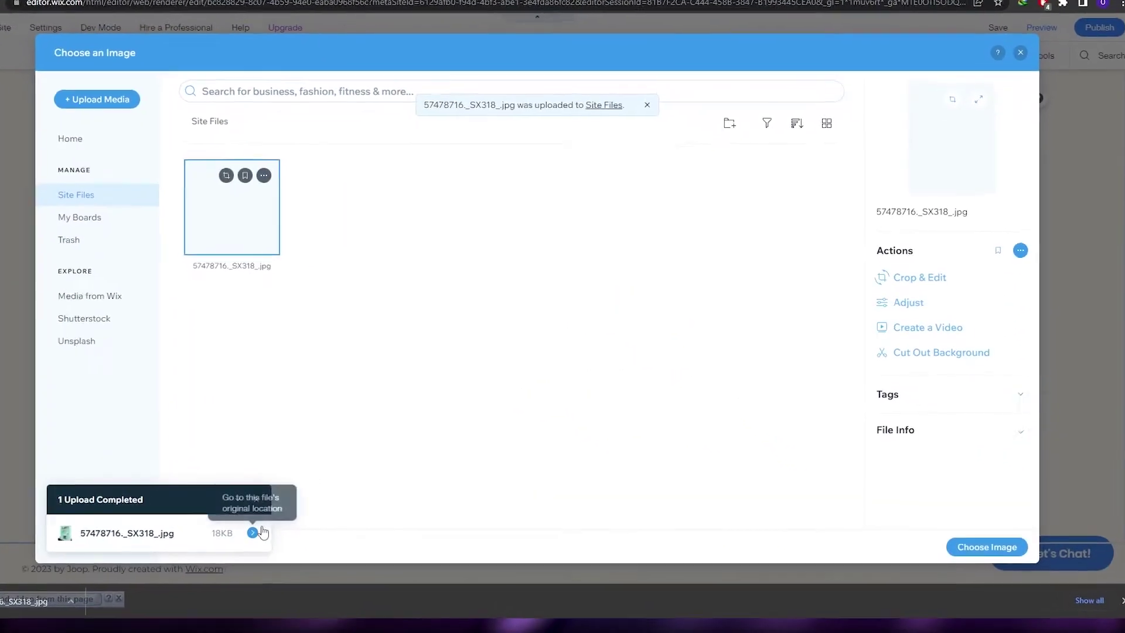
pyautogui.click(984, 550)
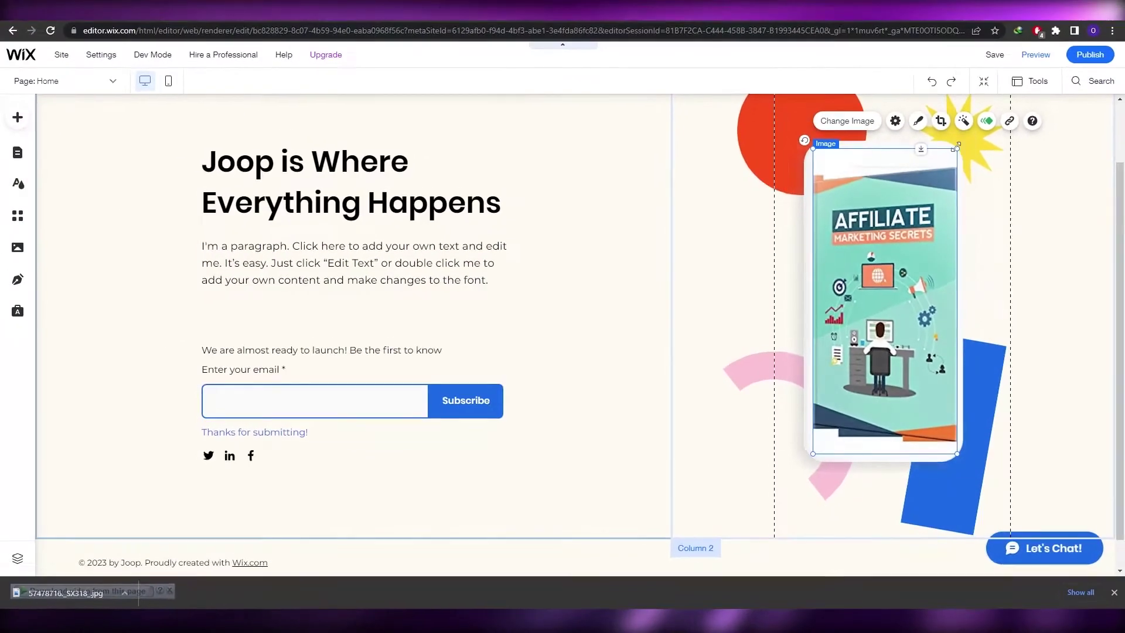
# Slightly adjust the ebook cover's upper corner inside the phone frame and deselect the image.
pyautogui.moveTo(958, 145)
pyautogui.mouseDown()
pyautogui.moveTo(949, 183)
pyautogui.moveTo(957, 149)
pyautogui.mouseUp()
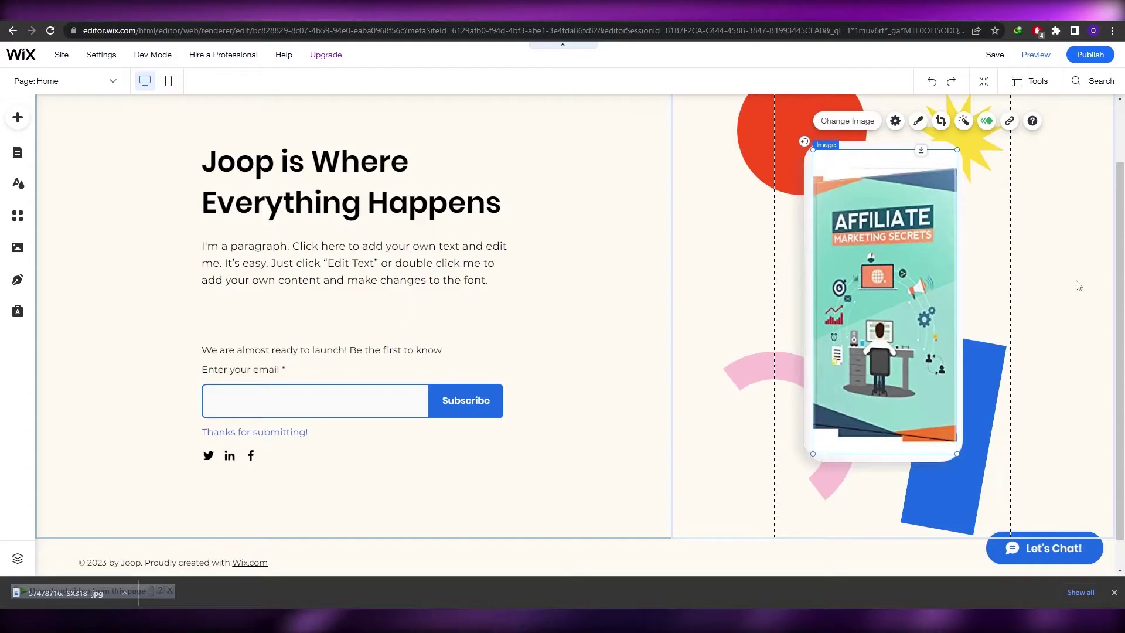
pyautogui.click(810, 312)
pyautogui.click(523, 468)
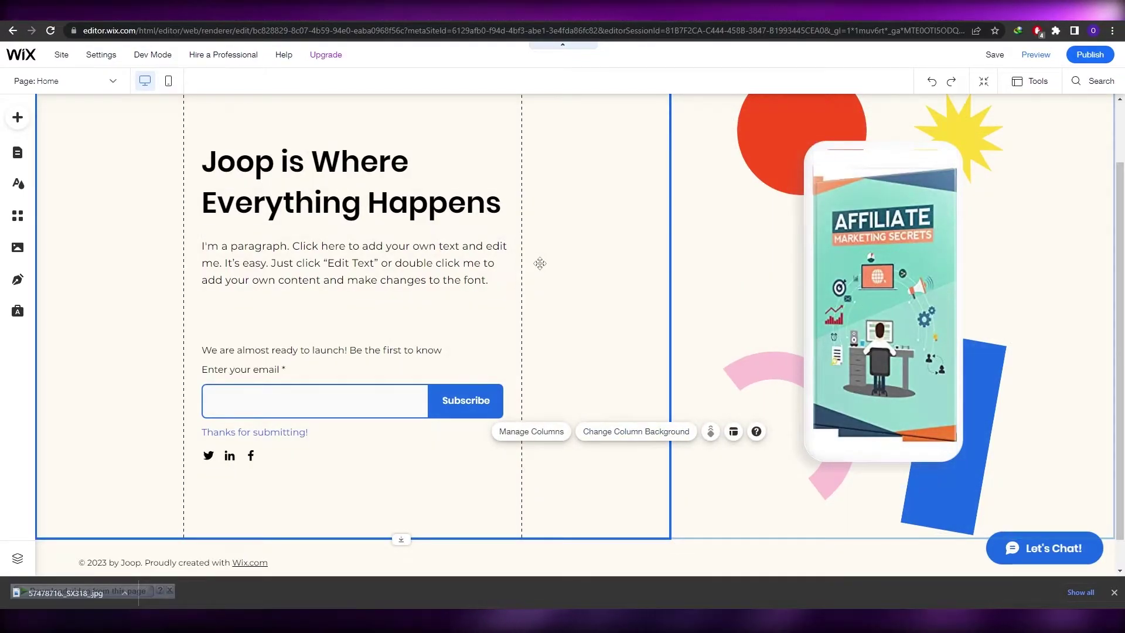
# Replace the main heading's text with "Join us Now" and "or Download the Ebook" on a new line.
pyautogui.scroll(2, 540, 263)
pyautogui.click(308, 194)
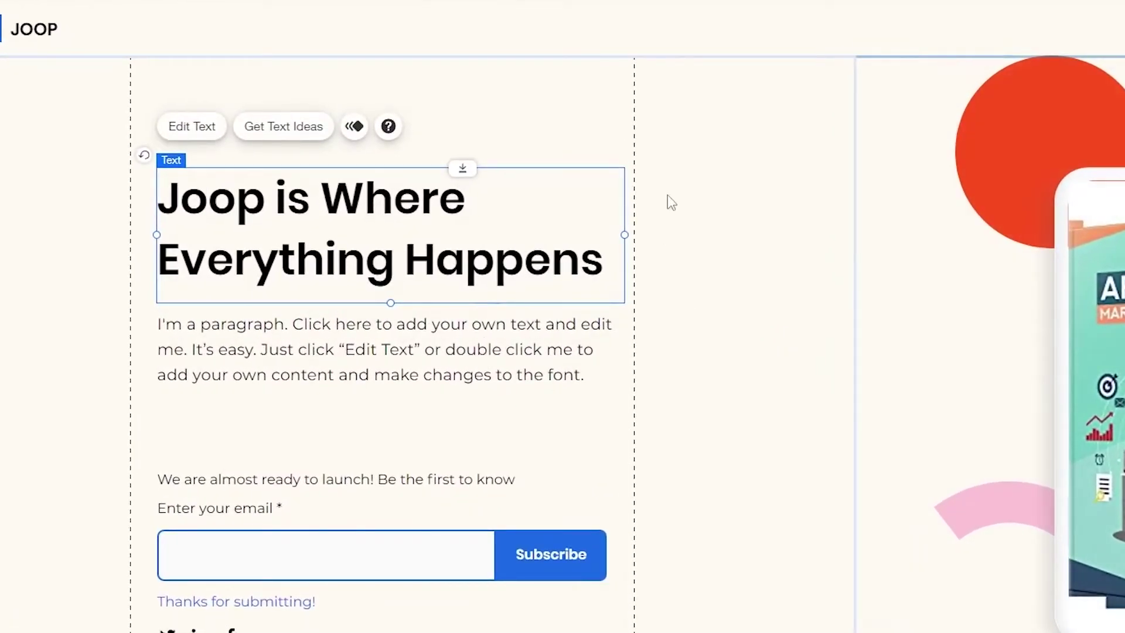
pyautogui.scroll(-2, 671, 203)
pyautogui.doubleClick(344, 139)
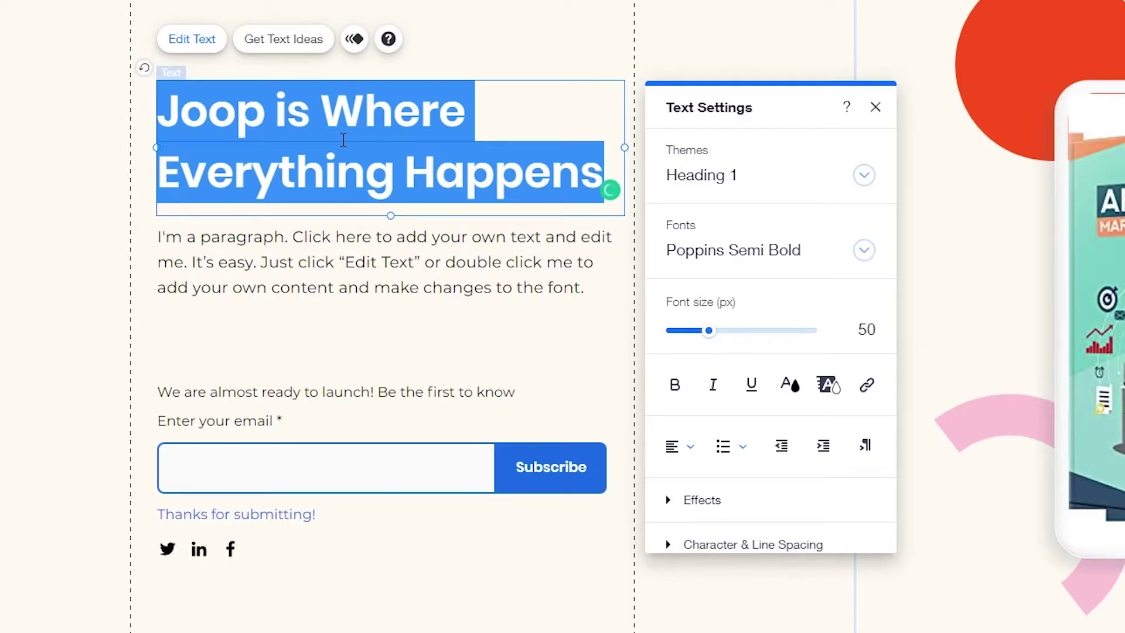
pyautogui.write('Join us')
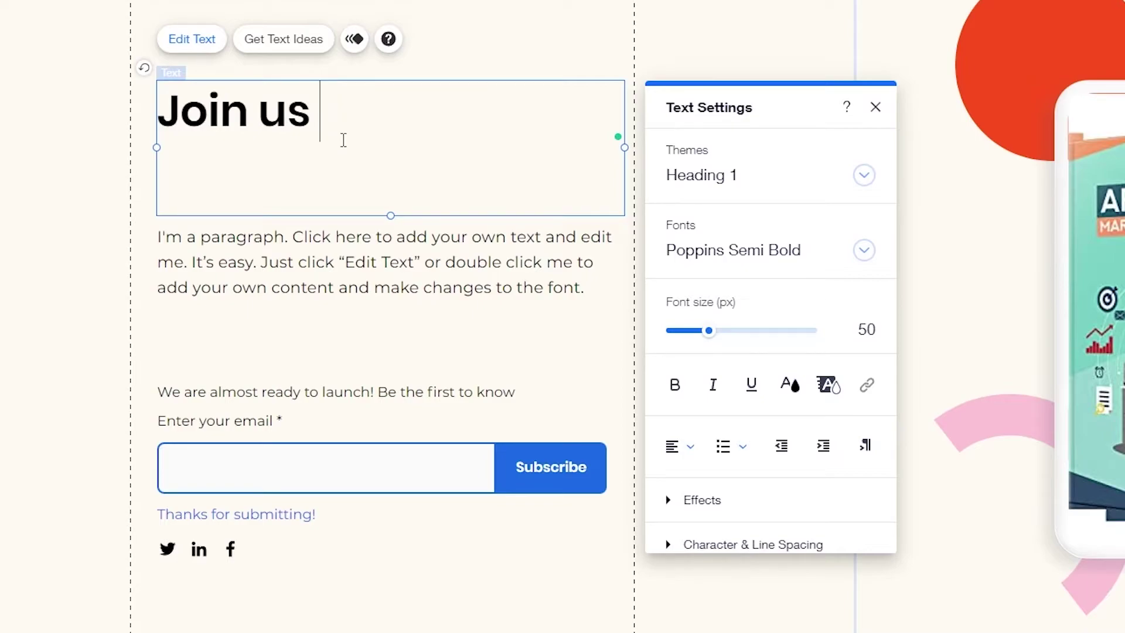
pyautogui.write('Now')
pyautogui.press('Return')
pyautogui.write('or Download the Ebook')
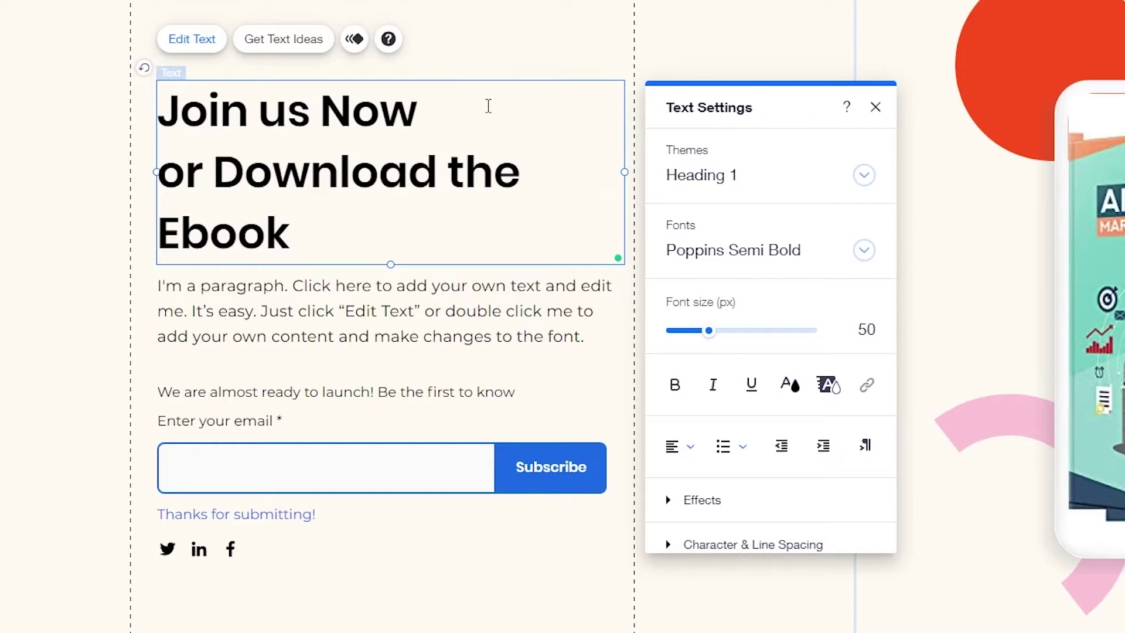
pyautogui.click(2, 287)
pyautogui.scroll(-3, 118, 358)
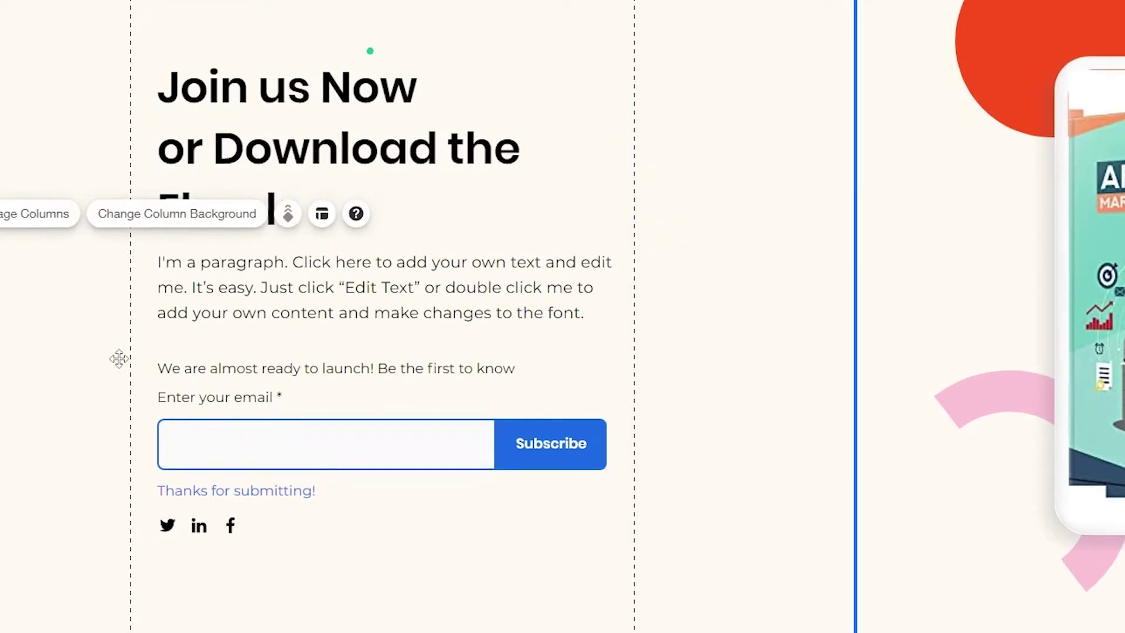
# Select the Subscribe button inside the subscribers form and check its layout options without changing them.
pyautogui.click(420, 414)
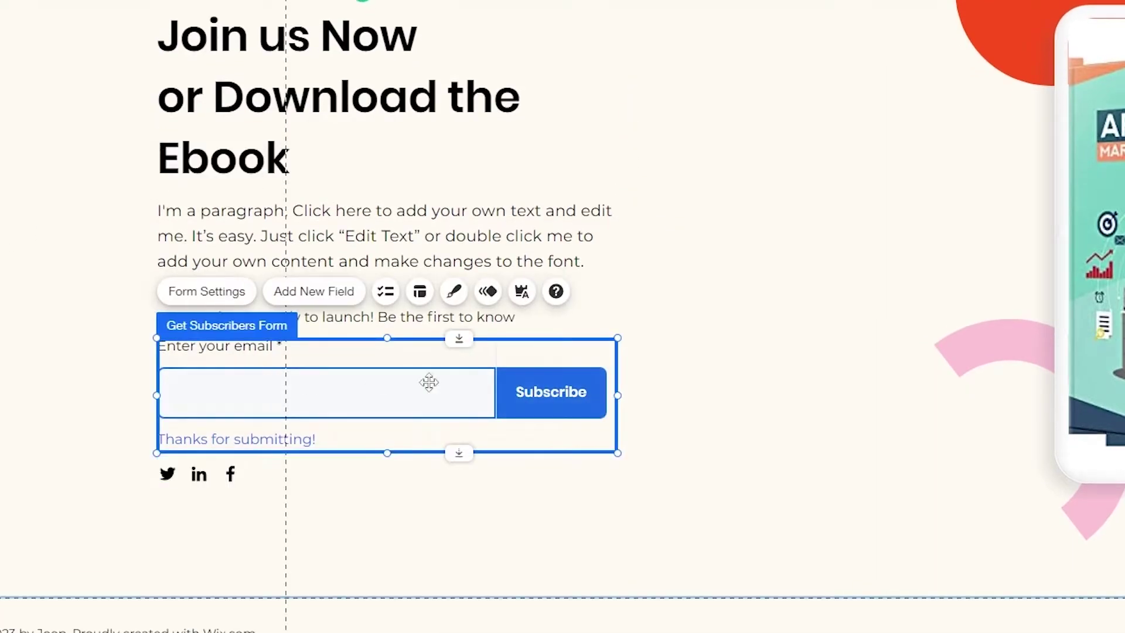
pyautogui.click(584, 394)
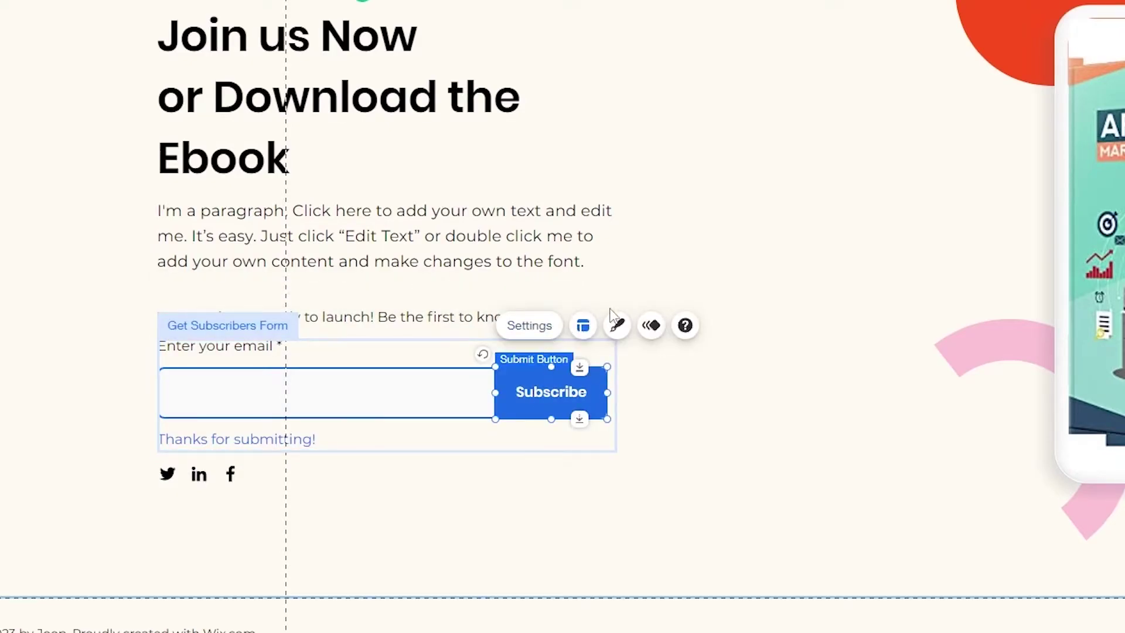
pyautogui.click(620, 334)
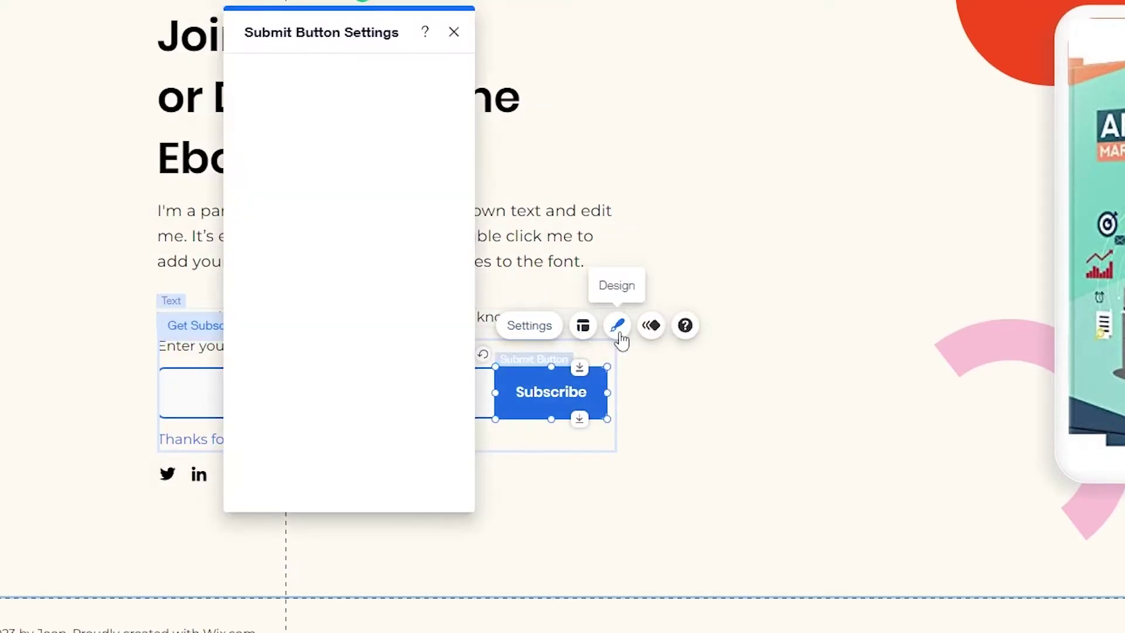
pyautogui.click(454, 33)
pyautogui.click(583, 327)
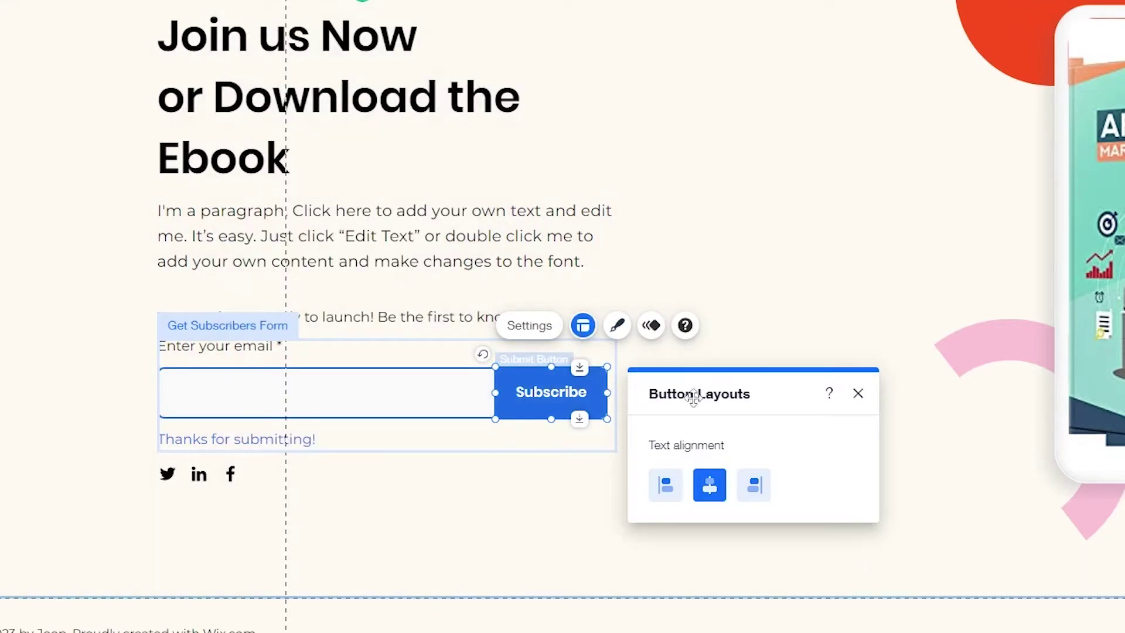
pyautogui.click(859, 394)
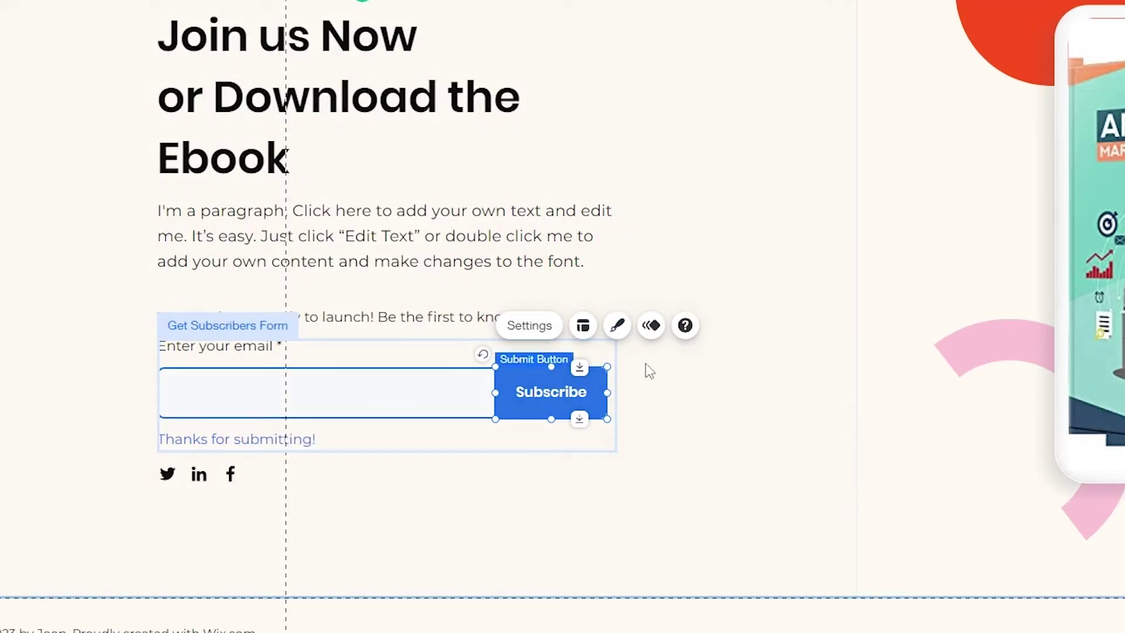
# Browse the Subscribe button's design presets and examine its customizable text options, including font and font size.
pyautogui.click(618, 329)
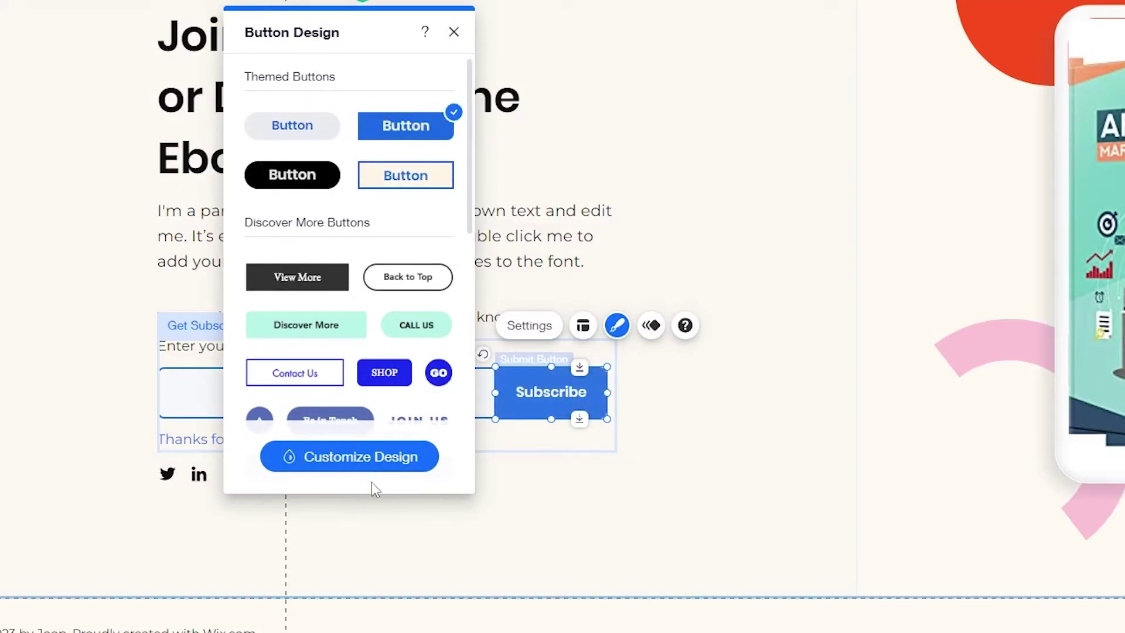
pyautogui.scroll(-7, 405, 246)
pyautogui.scroll(7, 326, 296)
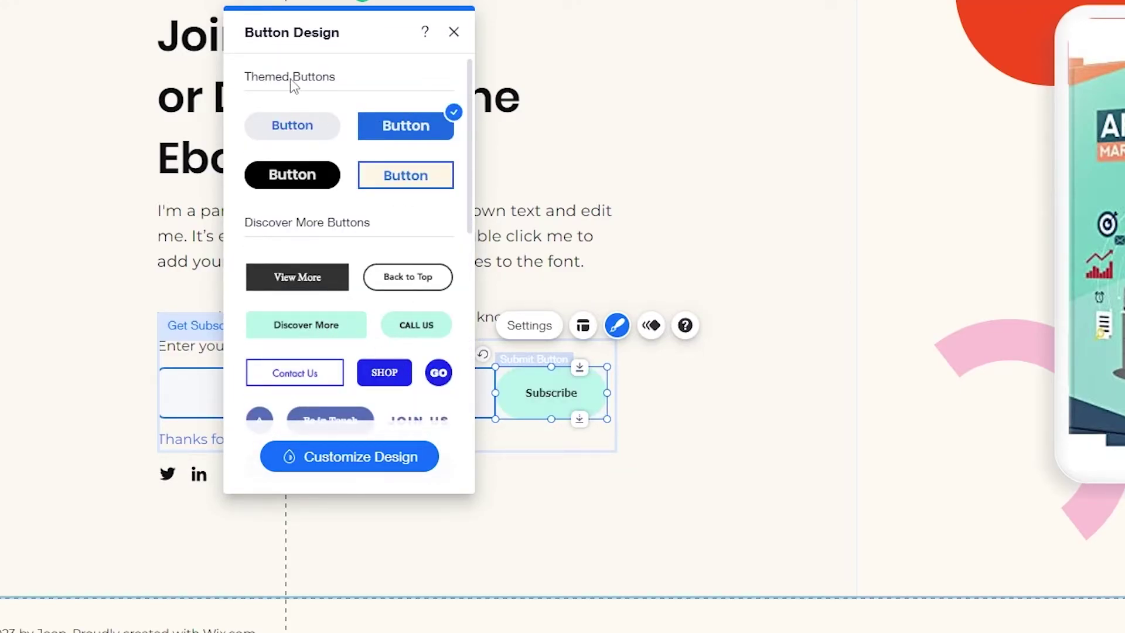
pyautogui.click(361, 457)
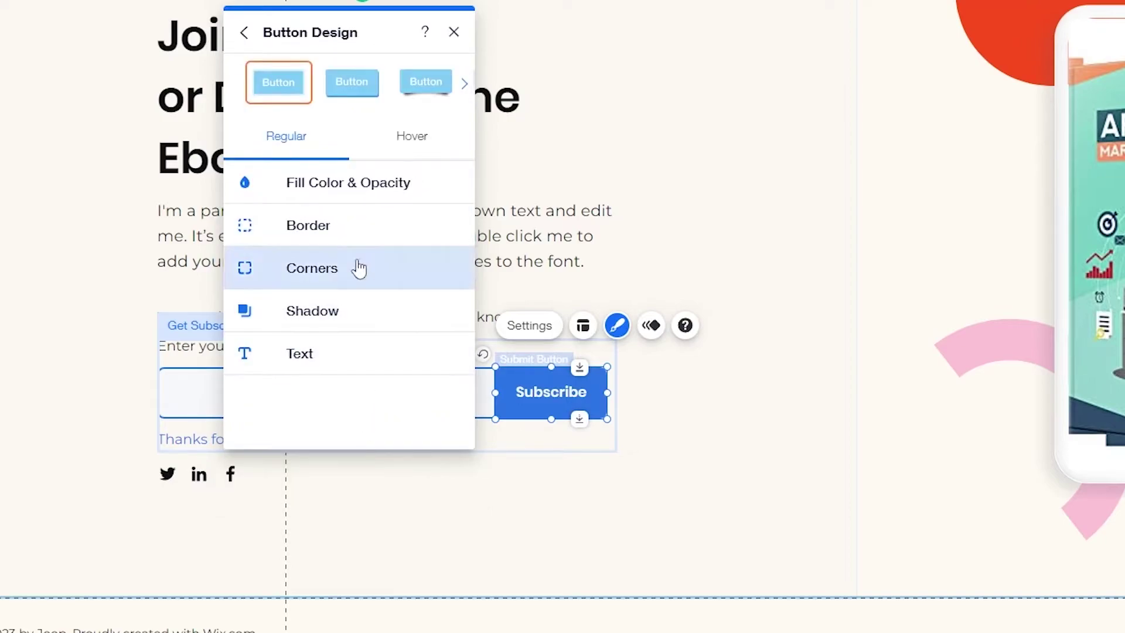
pyautogui.click(350, 355)
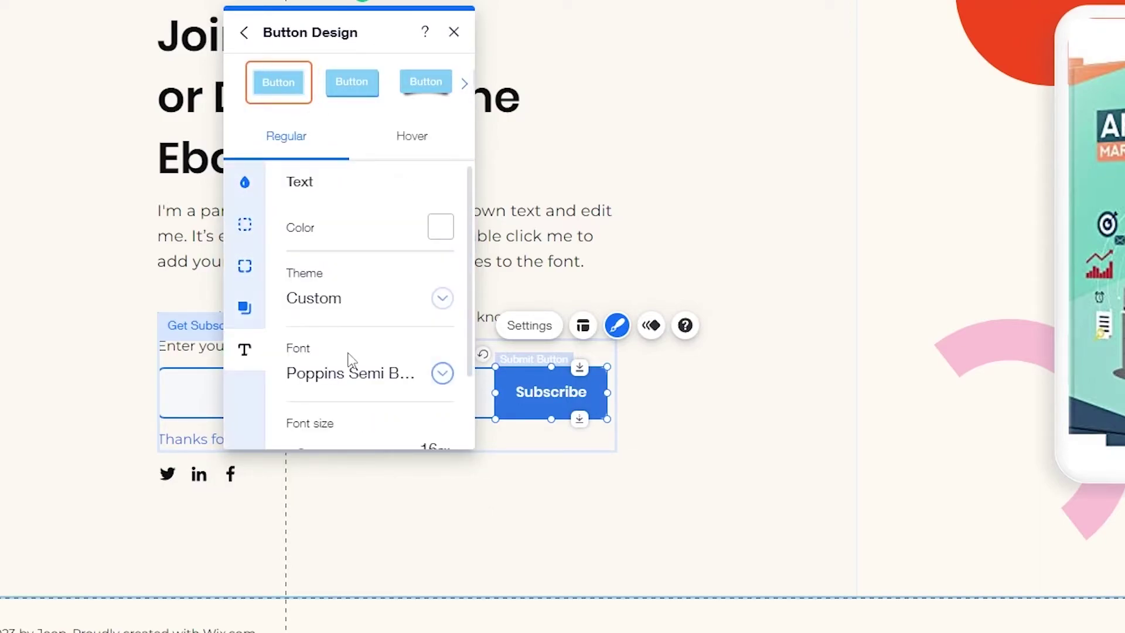
pyautogui.scroll(-2, 358, 340)
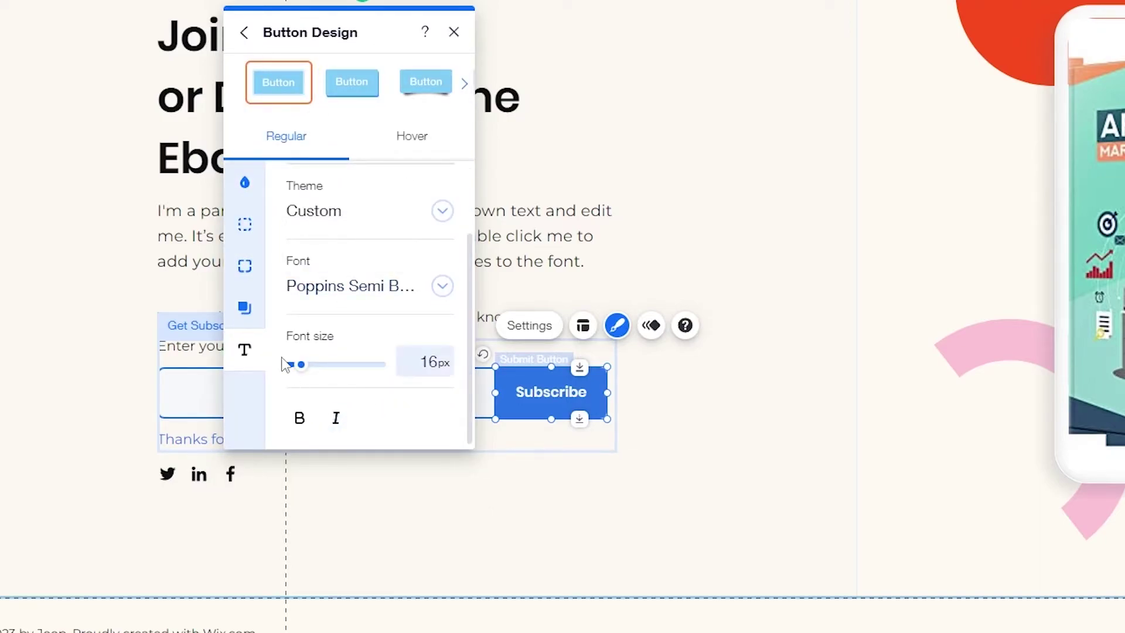
pyautogui.scroll(2, 311, 314)
pyautogui.scroll(-2, 314, 303)
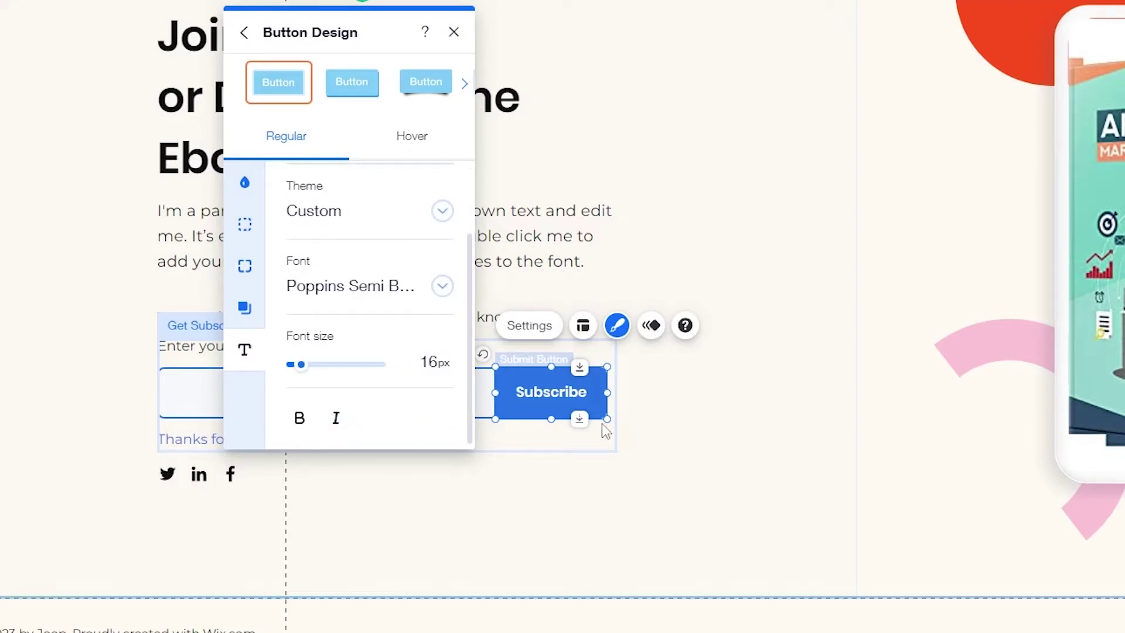
# Set the submit button's text to "Download" and its success message to "Thanks for downloading!".
pyautogui.click(529, 325)
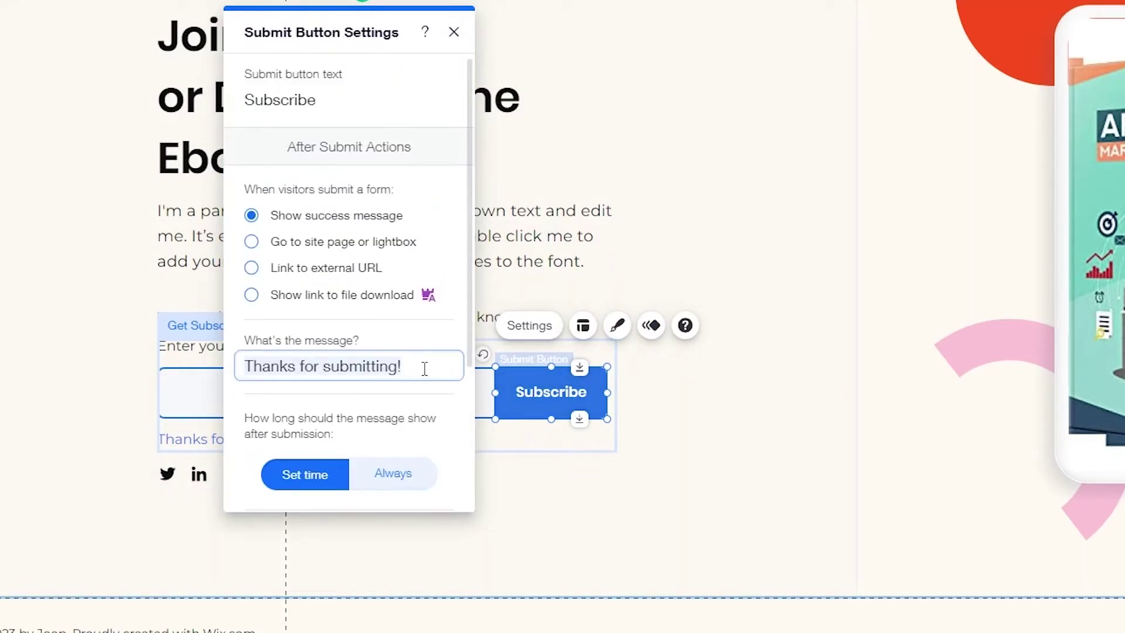
pyautogui.click(356, 102)
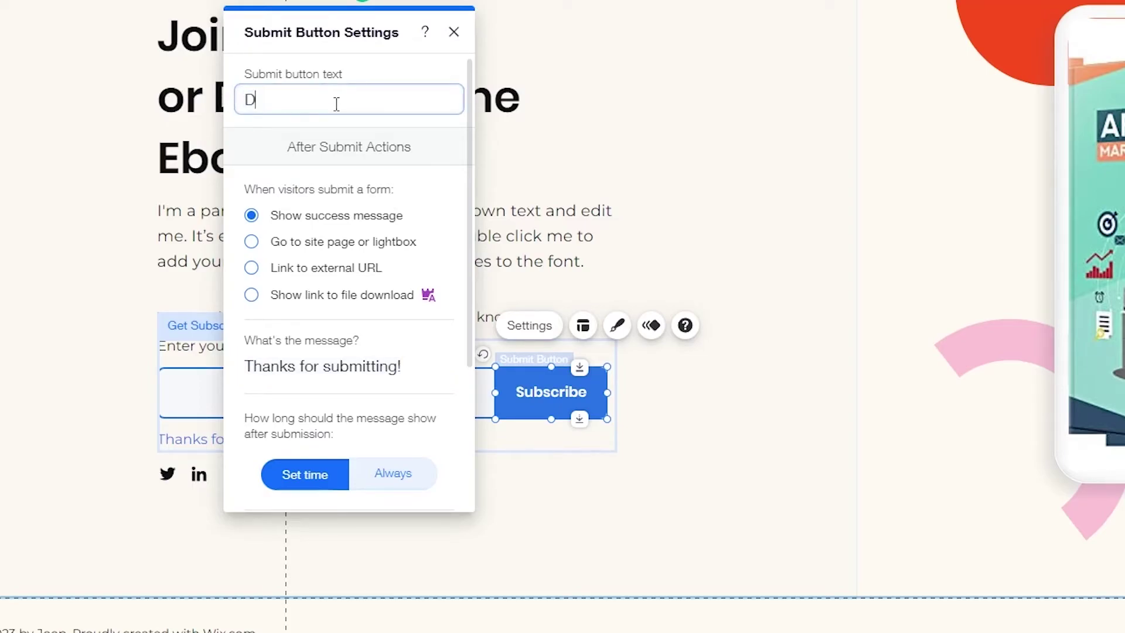
pyautogui.click(325, 357)
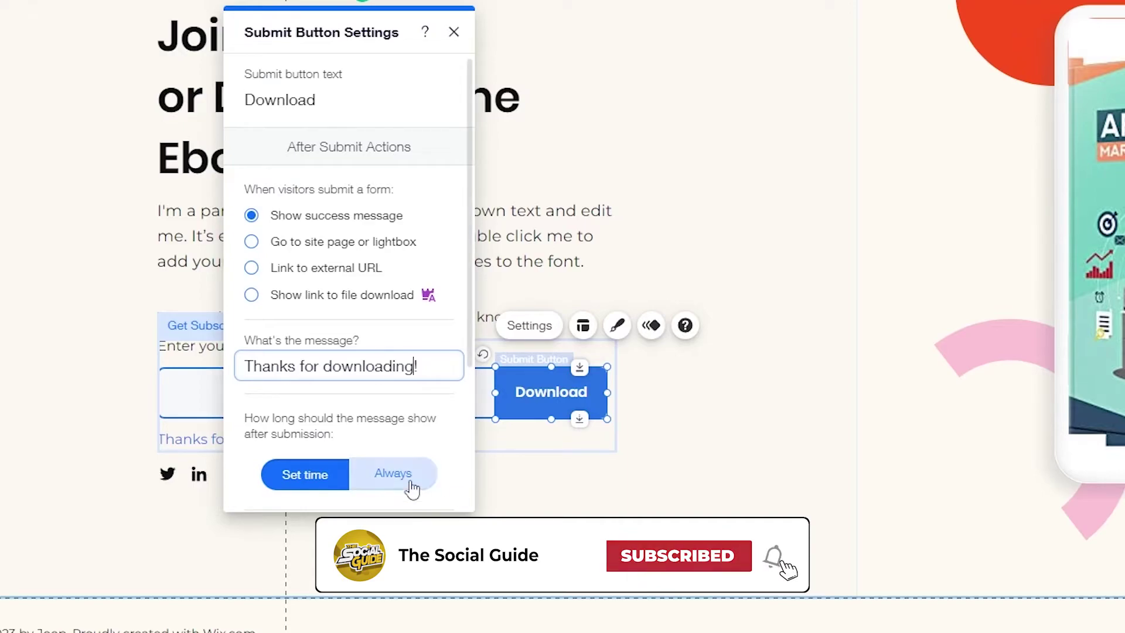
pyautogui.scroll(-3, 417, 436)
pyautogui.scroll(3, 438, 41)
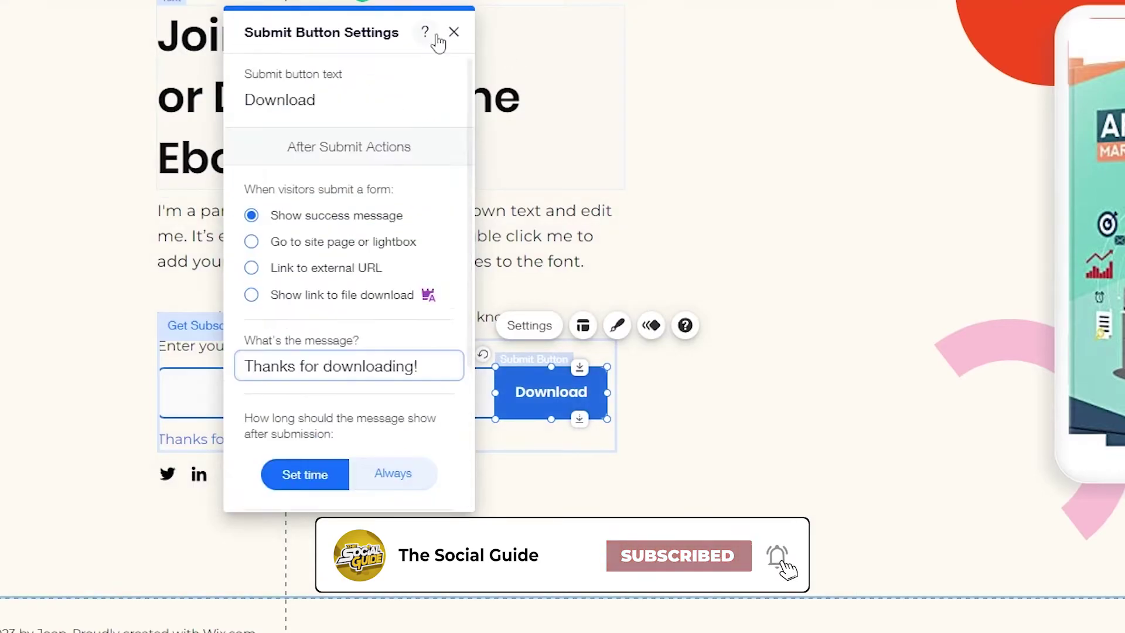
pyautogui.click(455, 36)
pyautogui.click(582, 454)
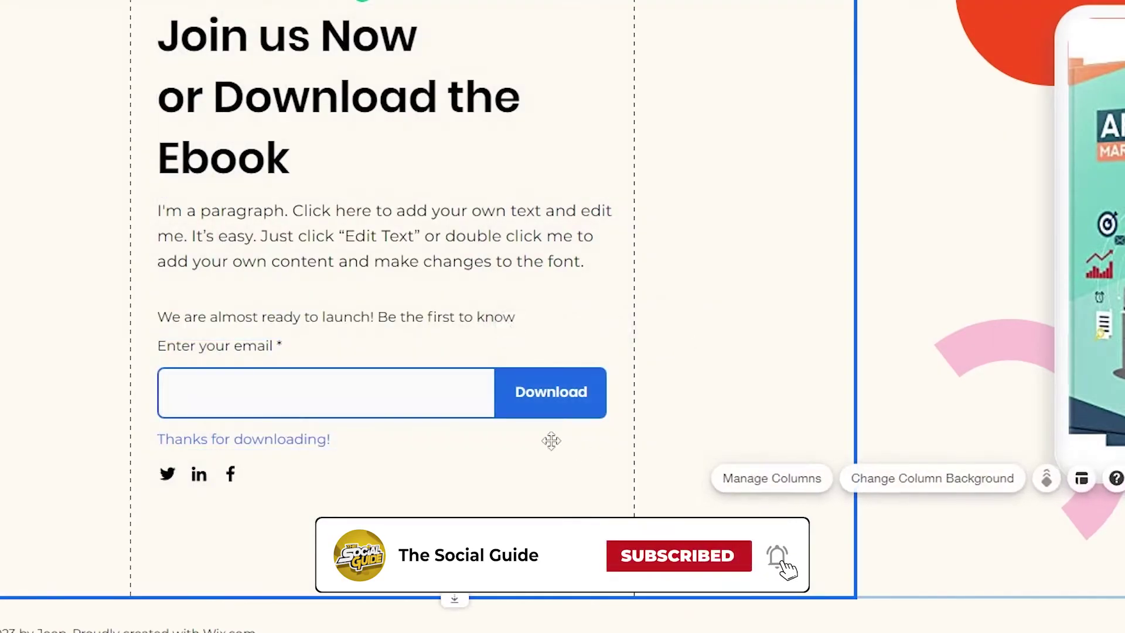
# Dismiss the browser's downloads bar and look over the page's chat widget, main strip and JOOP title text.
pyautogui.scroll(3, 522, 476)
pyautogui.scroll(-2, 521, 476)
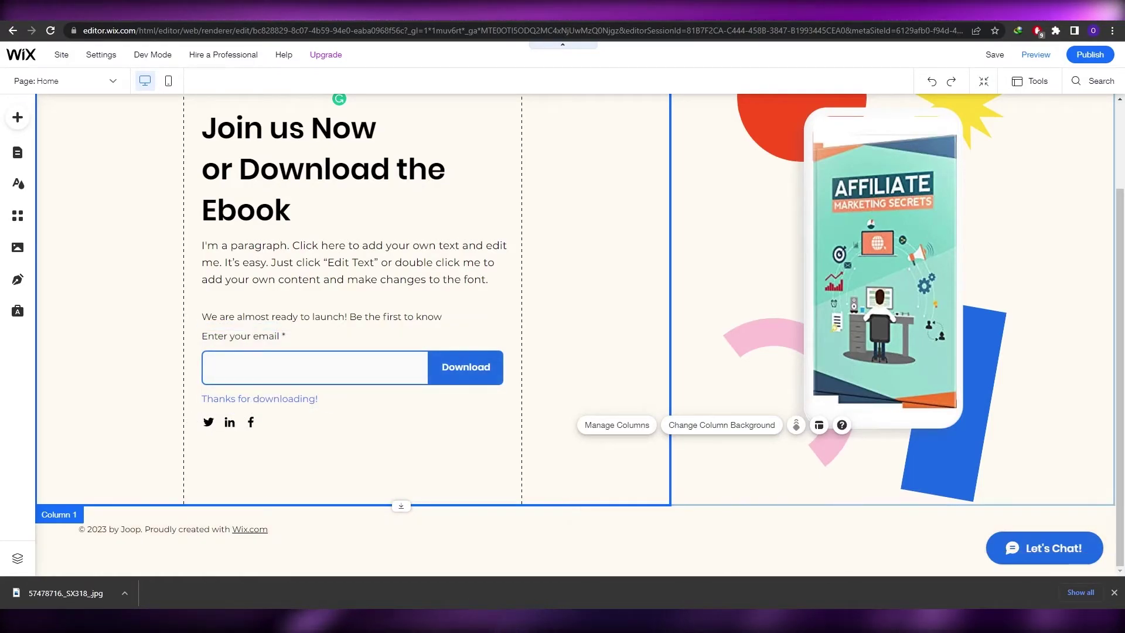
pyautogui.click(1115, 593)
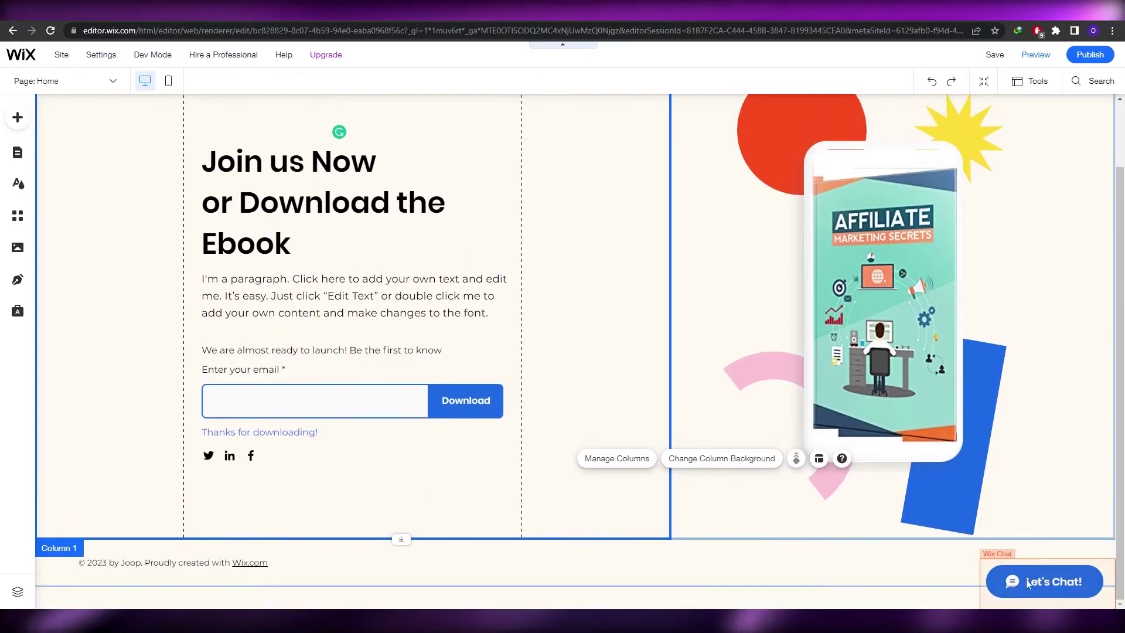
pyautogui.click(1059, 576)
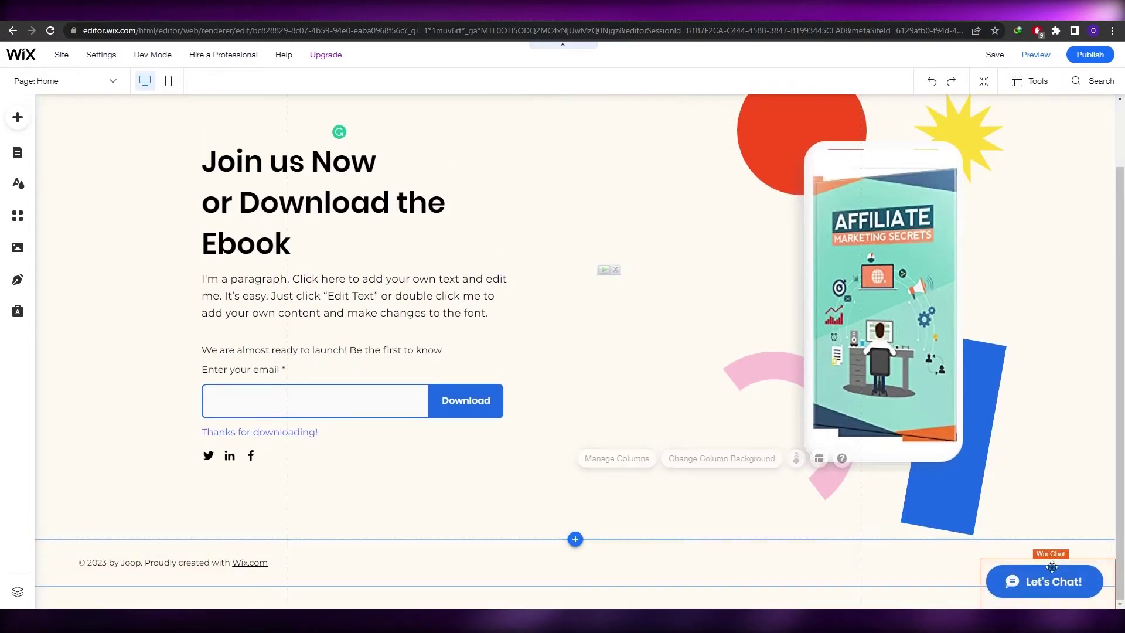
pyautogui.click(649, 474)
pyautogui.scroll(2, 649, 474)
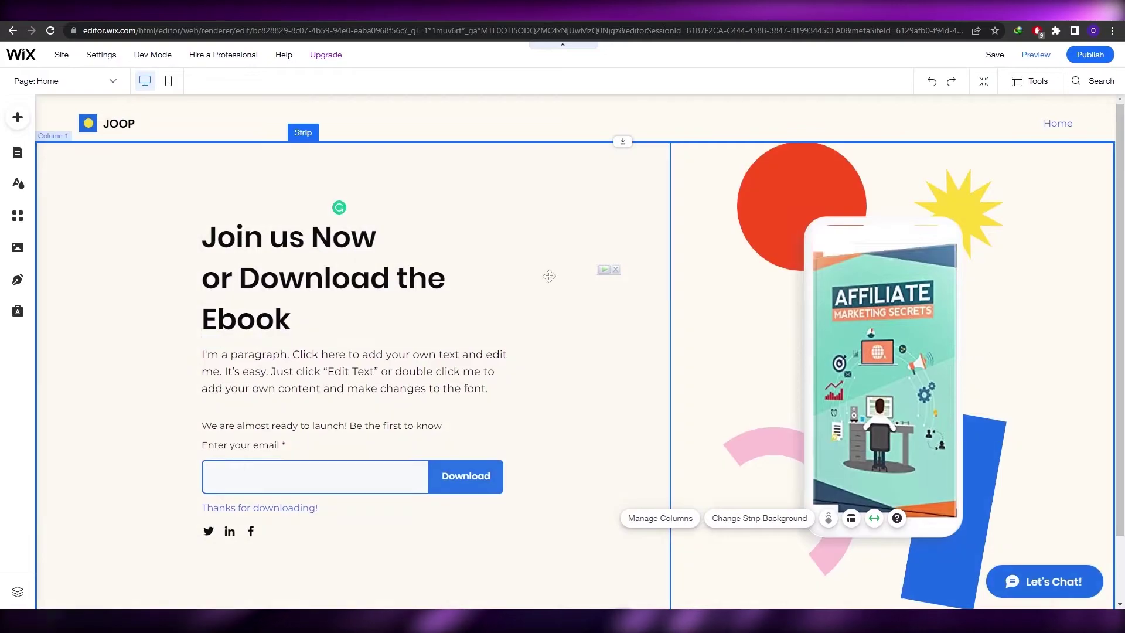
pyautogui.click(402, 175)
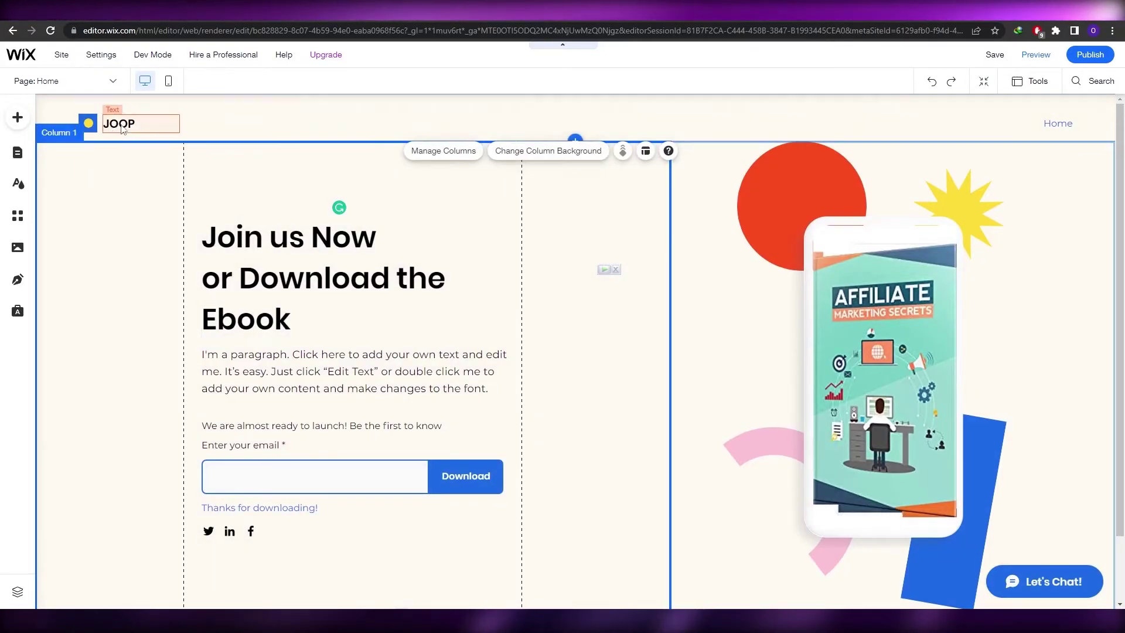
pyautogui.click(150, 129)
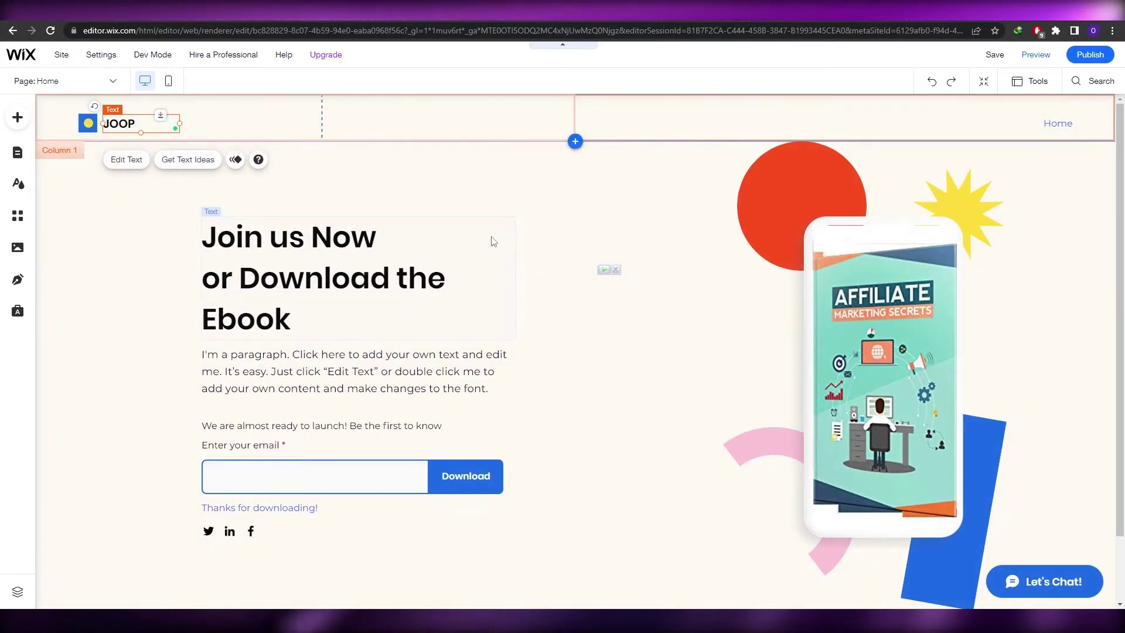
# Change the main strip's background to the orange grapefruit-slices image and look over the page.
pyautogui.click(524, 174)
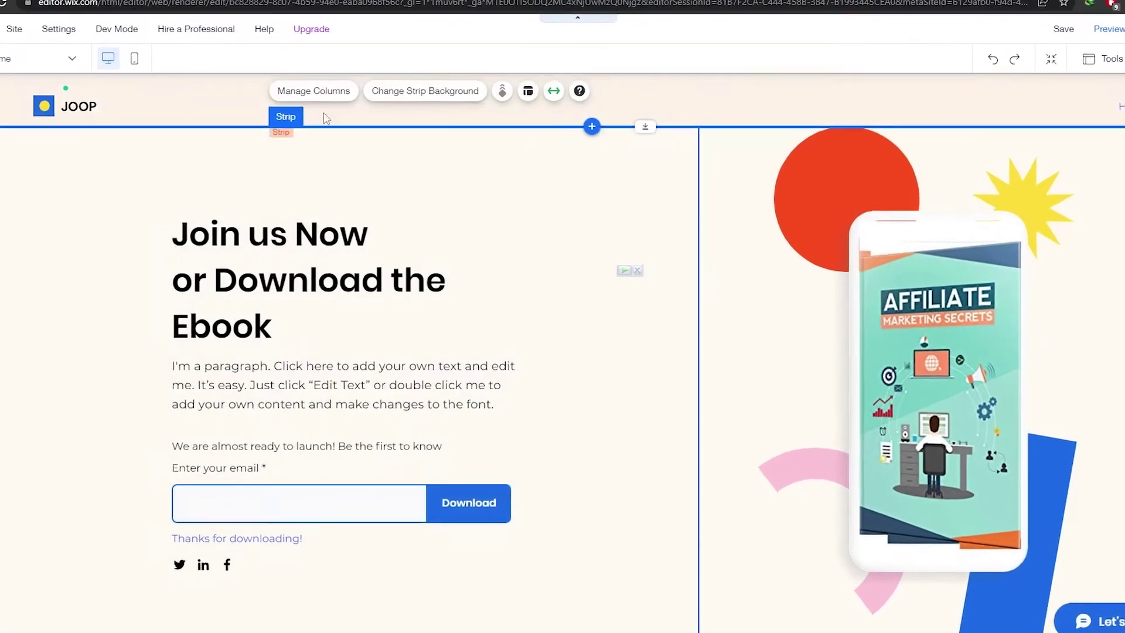
pyautogui.click(476, 90)
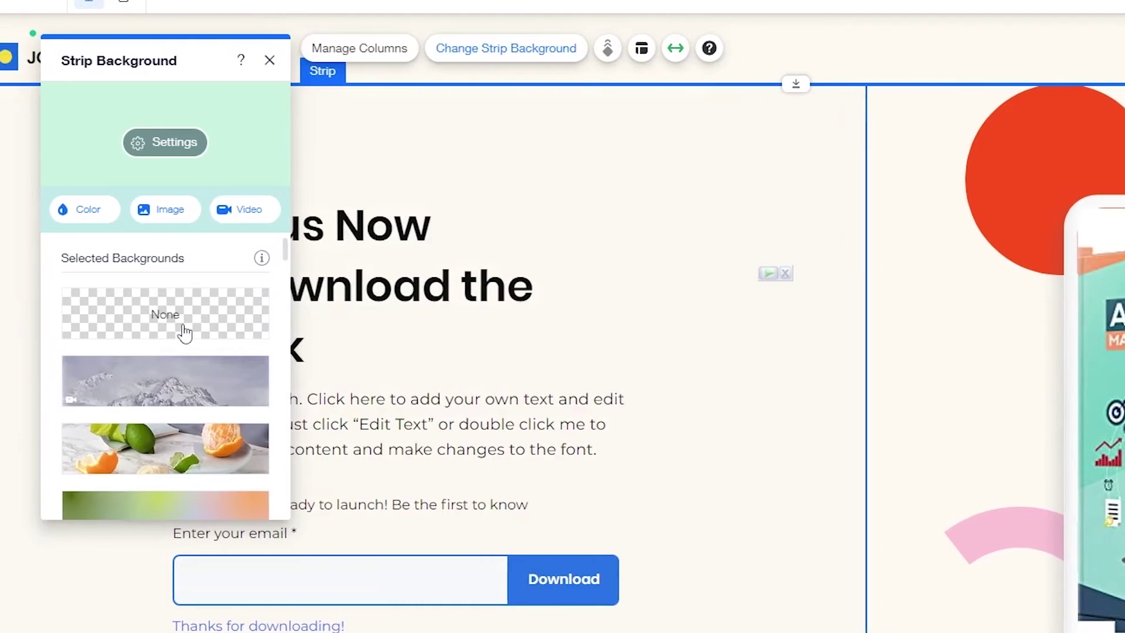
pyautogui.scroll(-5, 105, 386)
pyautogui.scroll(-10, 240, 387)
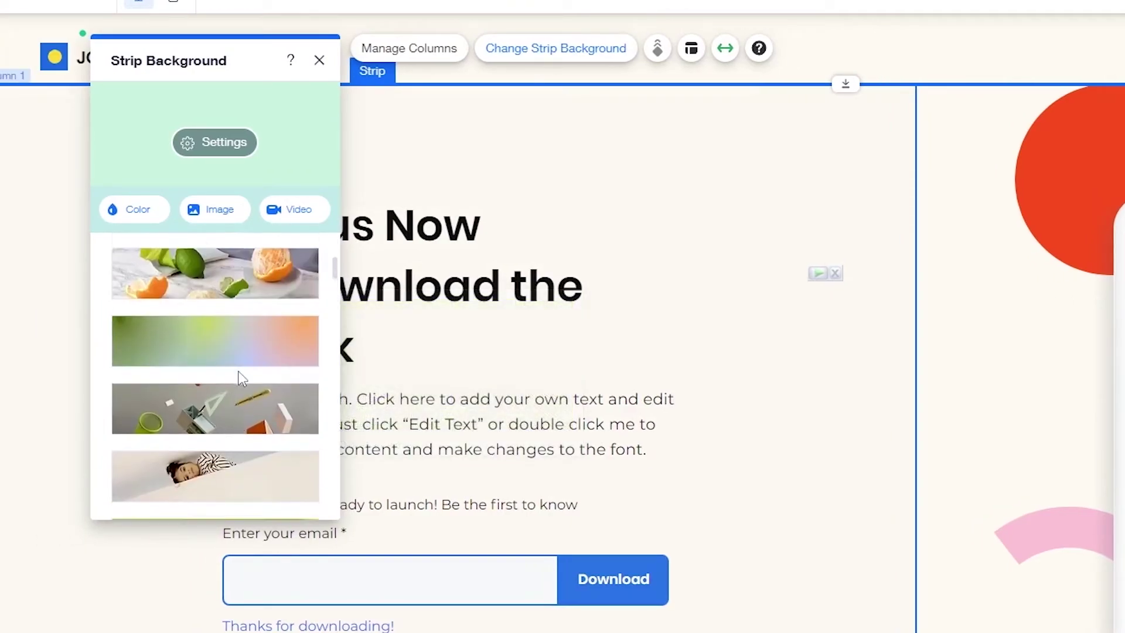
pyautogui.scroll(-3, 242, 370)
pyautogui.scroll(6, 243, 375)
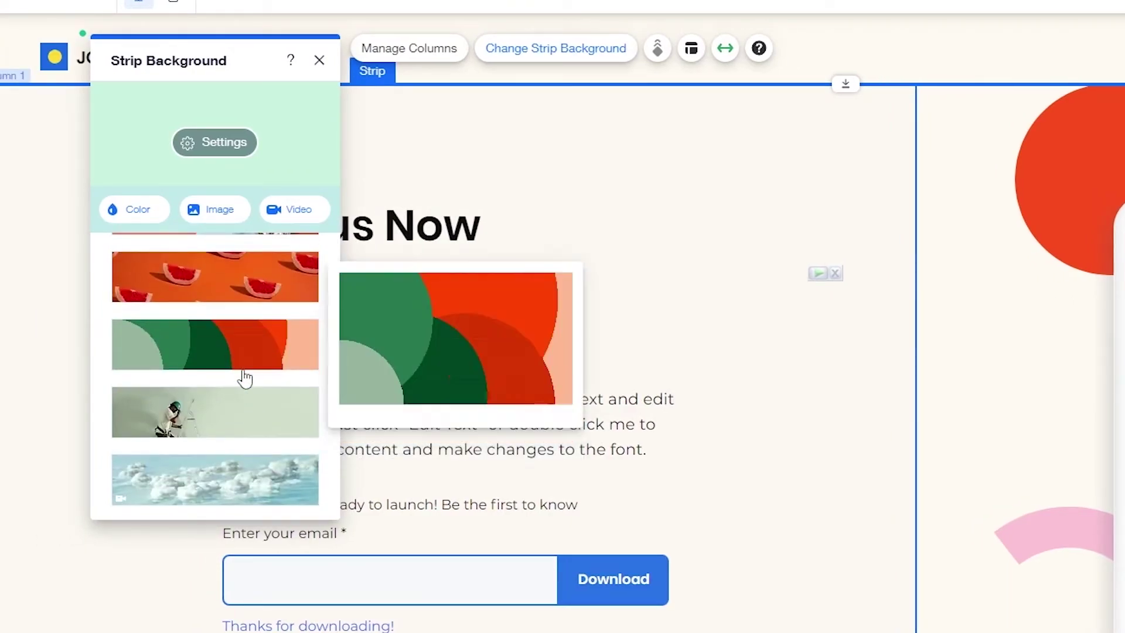
pyautogui.click(249, 374)
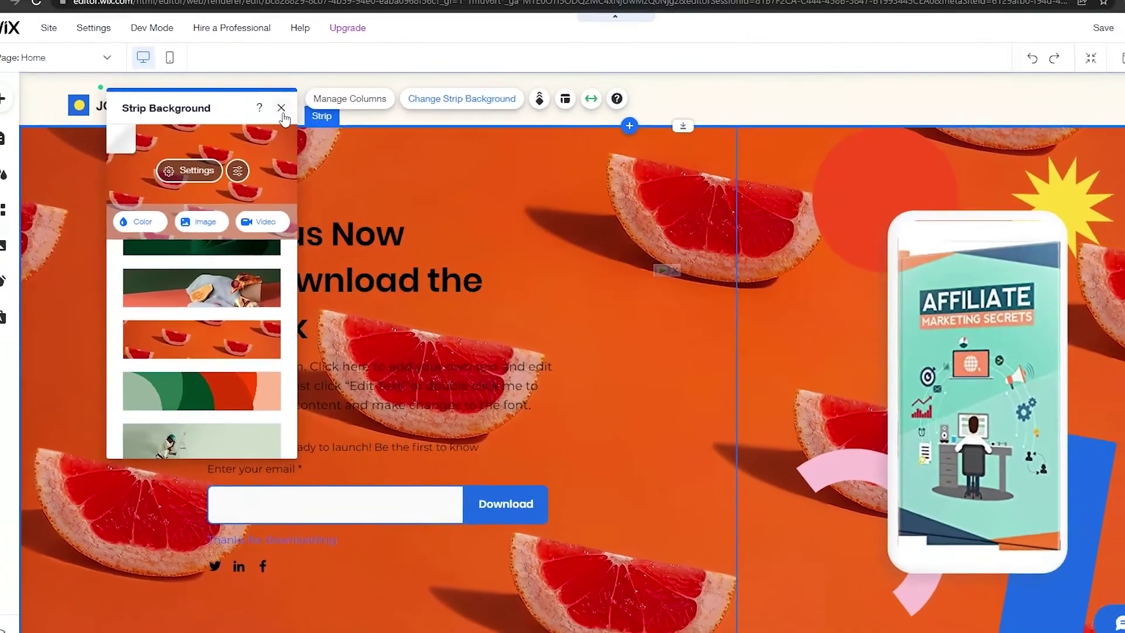
pyautogui.click(300, 85)
pyautogui.scroll(-3, 646, 394)
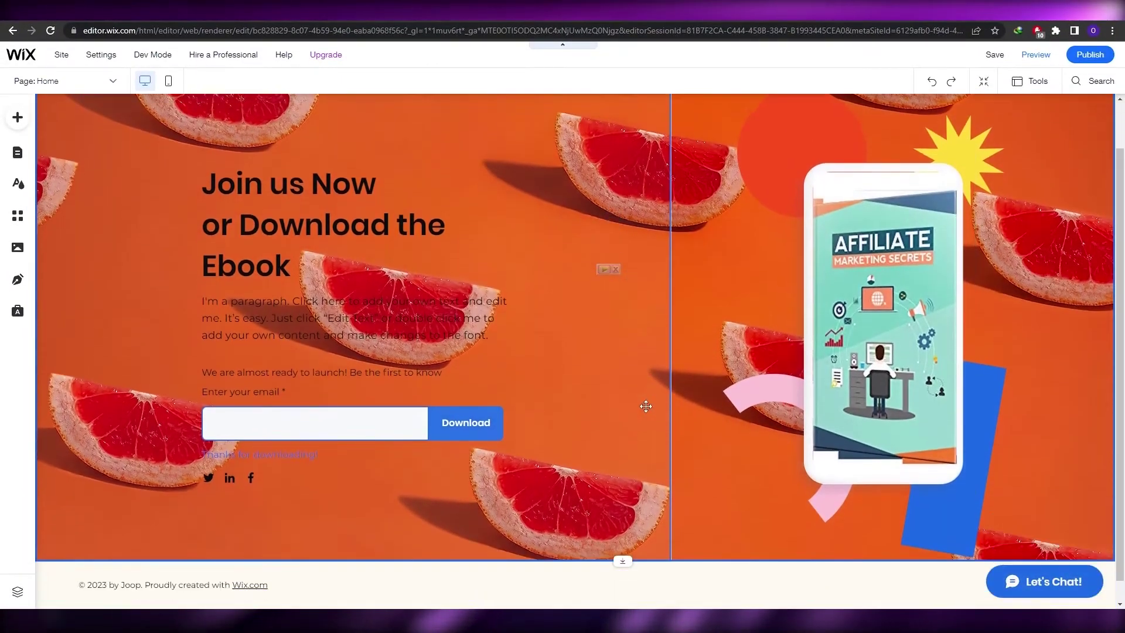
pyautogui.scroll(2, 646, 393)
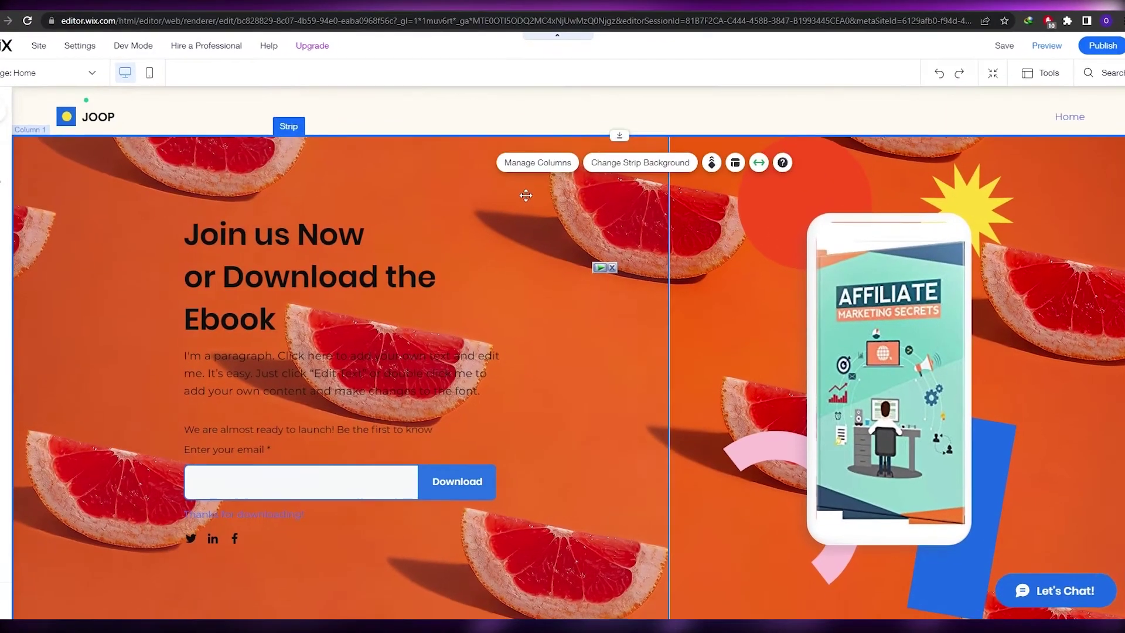
# Set the background of the column holding the heading and form to the blurred green, orange and lilac gradient.
pyautogui.click(536, 175)
pyautogui.click(592, 133)
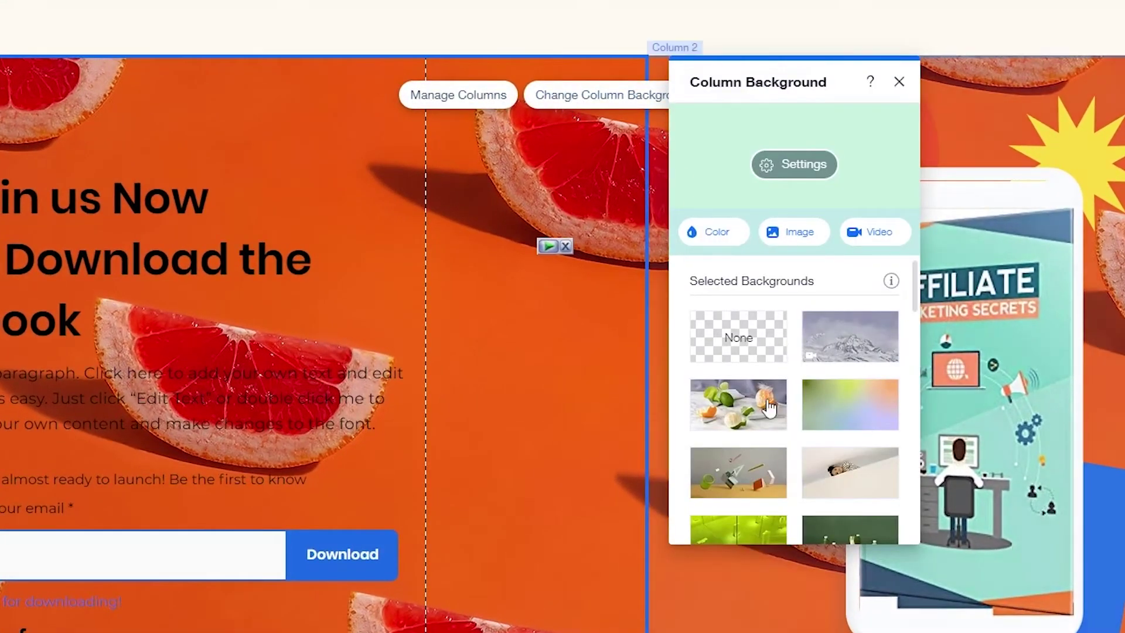
pyautogui.click(854, 400)
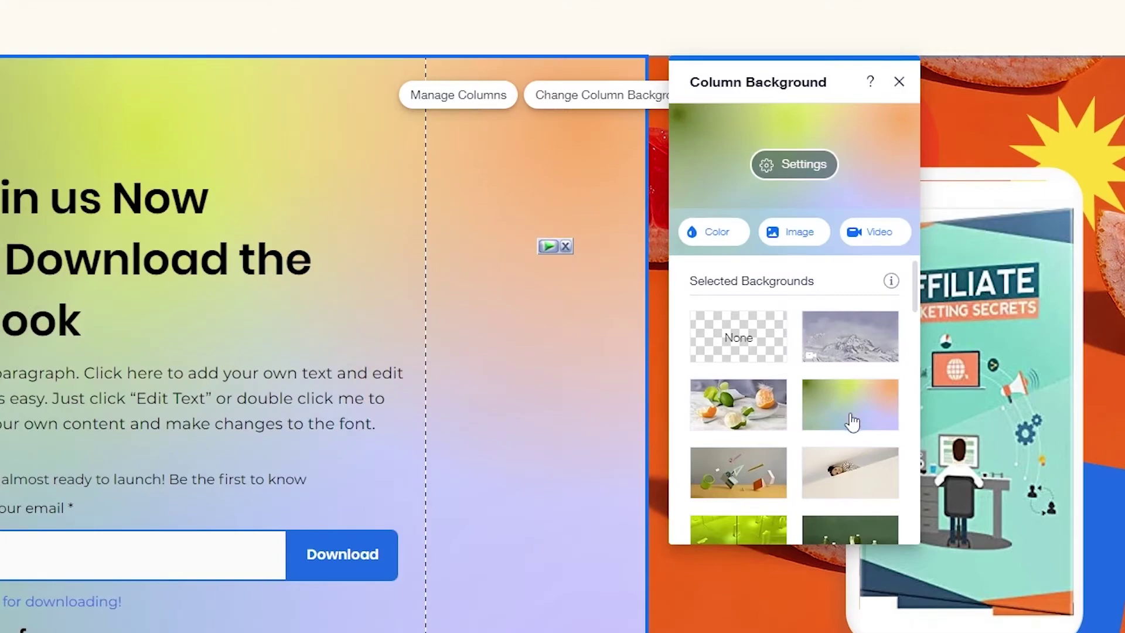
# Try the snowy mountain background on the phone mockup's column, replace it with the blurred multicolour gradient, and review the page.
pyautogui.click(744, 26)
pyautogui.click(753, 25)
pyautogui.click(142, 357)
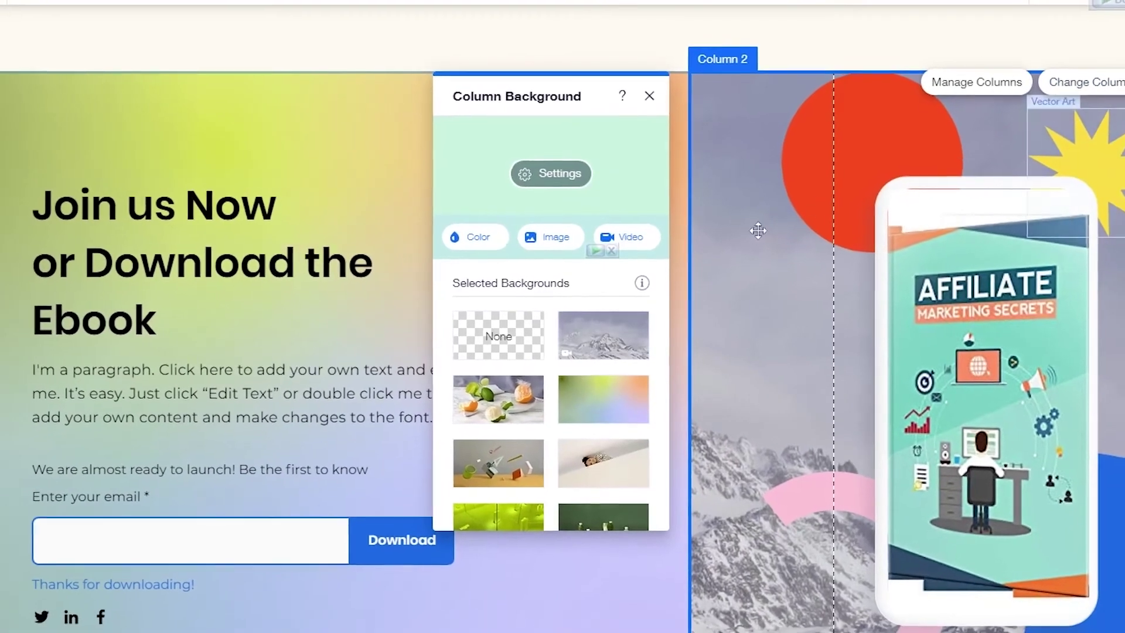
pyautogui.click(604, 393)
pyautogui.click(636, 542)
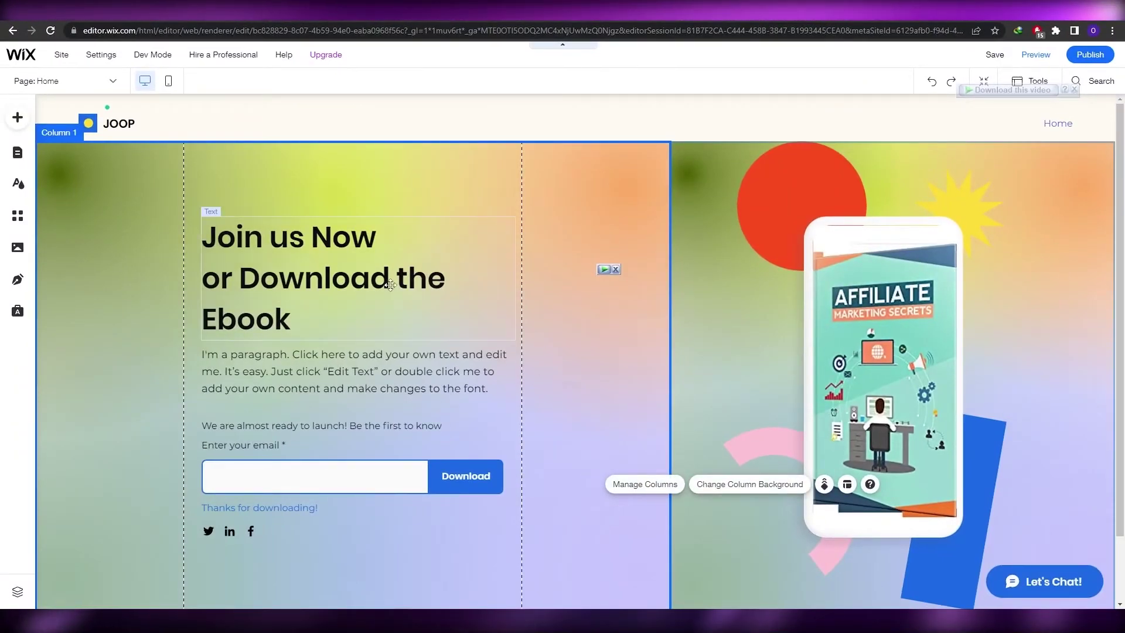
pyautogui.scroll(-1, 518, 488)
pyautogui.scroll(2, 548, 469)
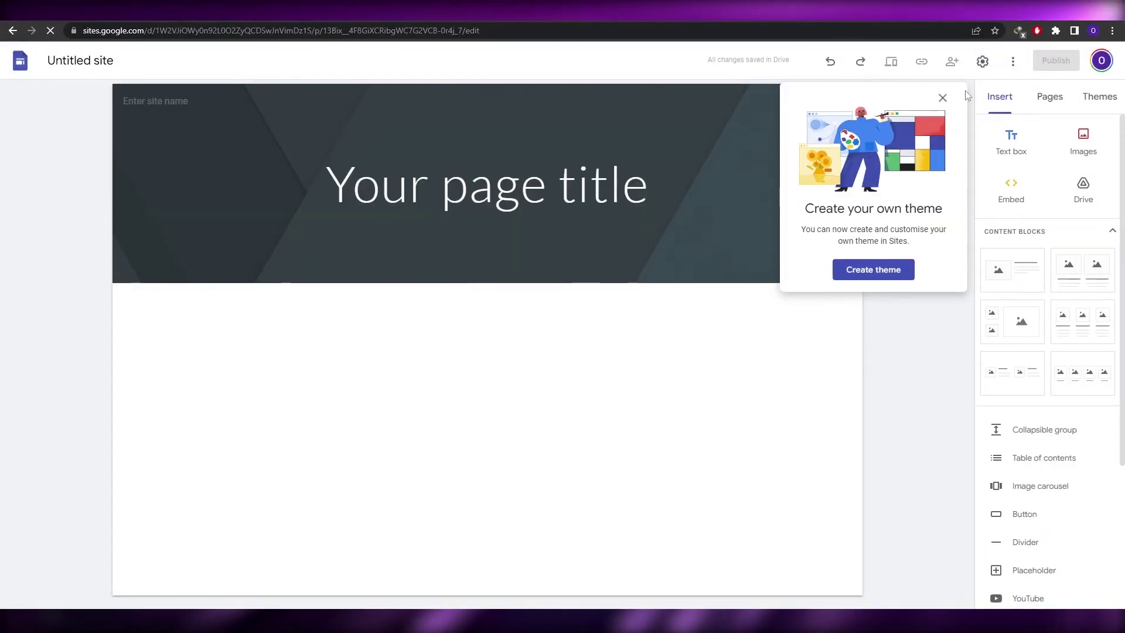
# Switch to a new untitled site in Google Sites and dismiss the "Create your own theme" suggestion.
pyautogui.click(943, 98)
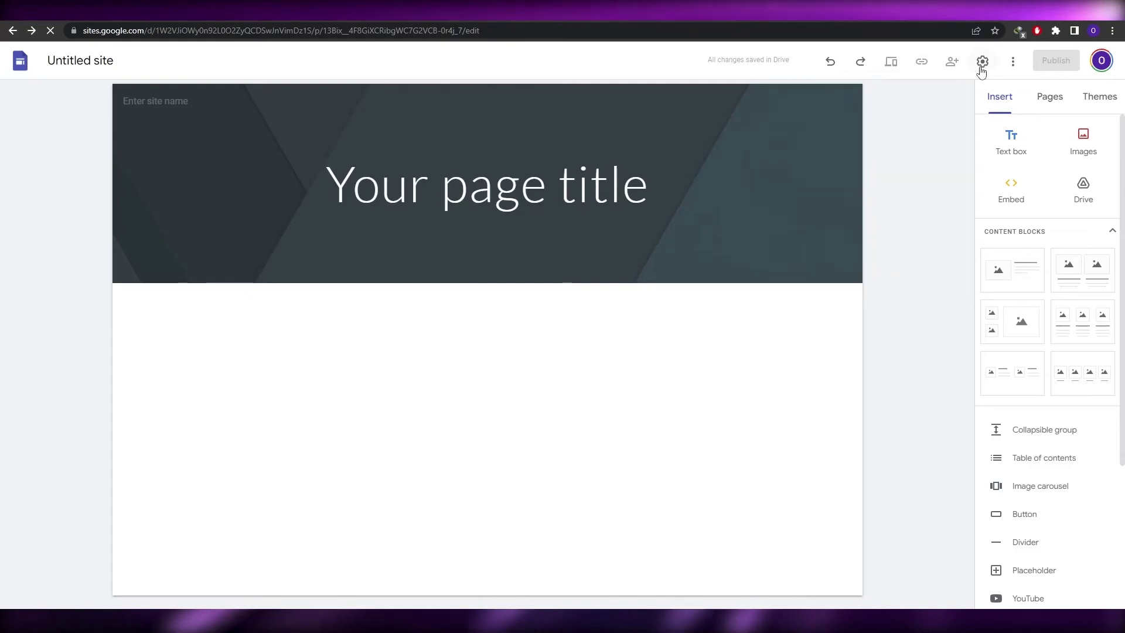
# Check that the page title text is editable and look through the insertable elements and the available themes.
pyautogui.click(457, 188)
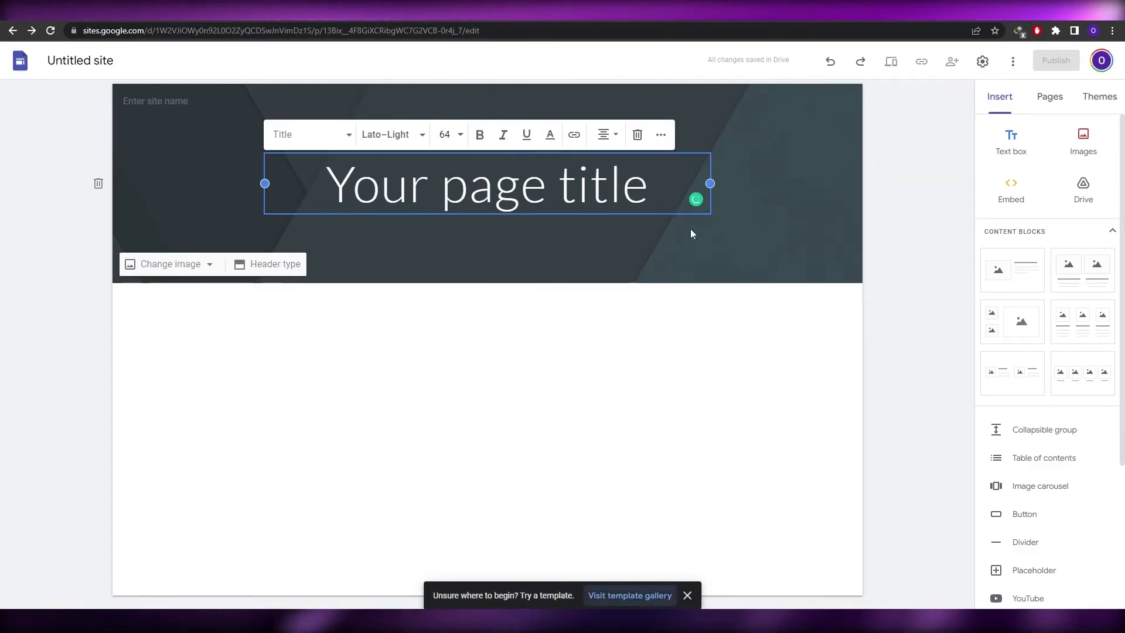
pyautogui.click(216, 186)
pyautogui.tripleClick(456, 195)
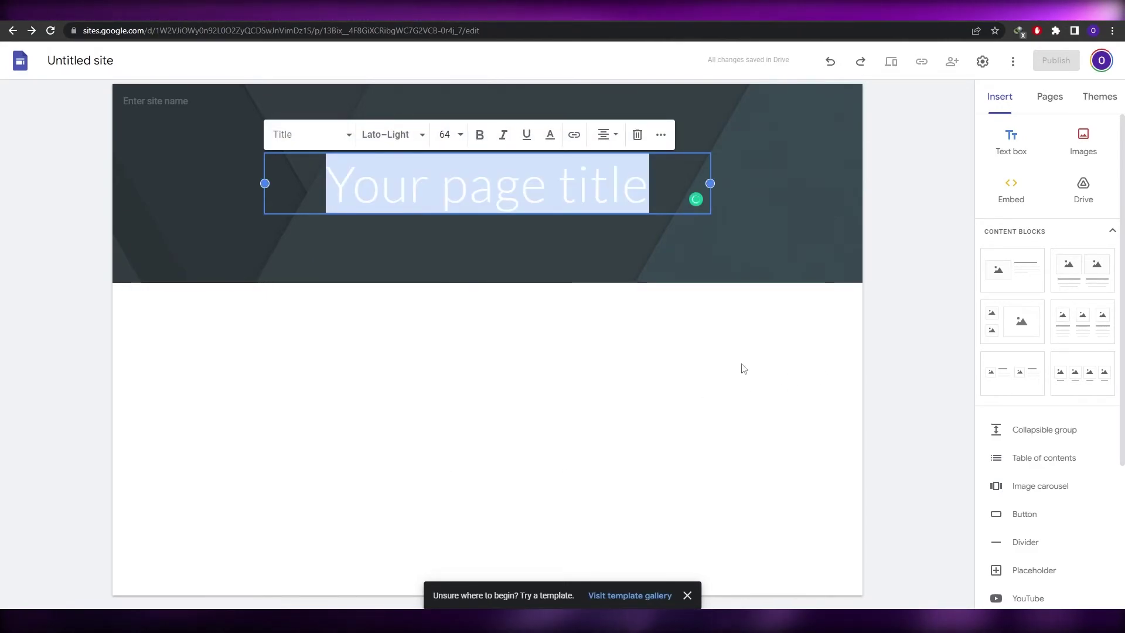
pyautogui.click(971, 284)
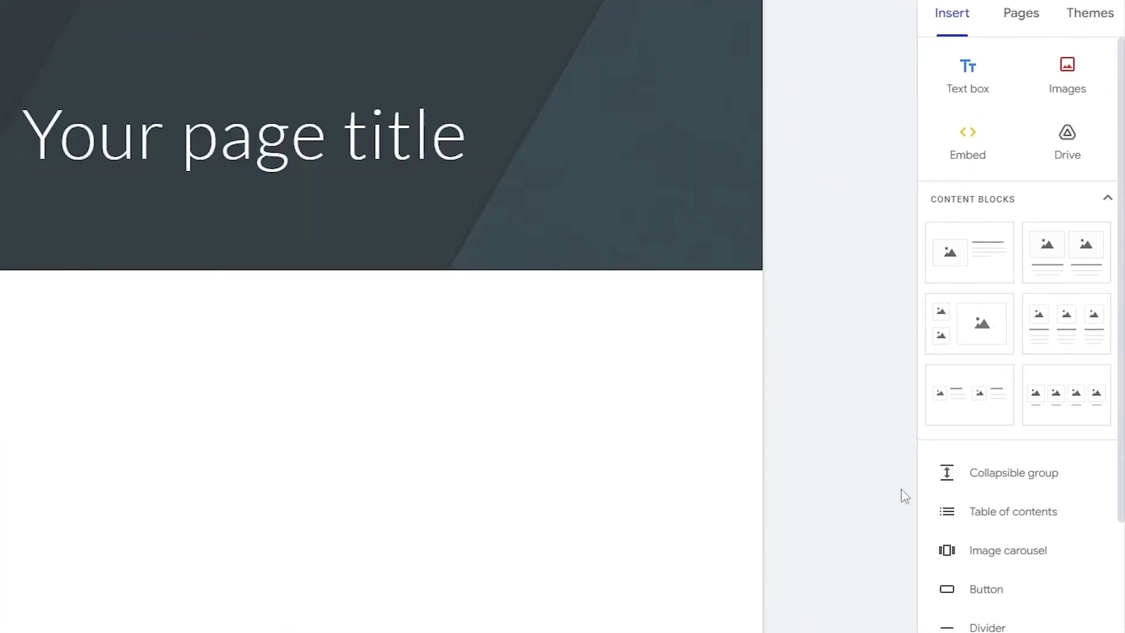
pyautogui.scroll(-5, 1055, 305)
pyautogui.scroll(5, 1067, 322)
pyautogui.click(1112, 28)
pyautogui.scroll(-3, 998, 258)
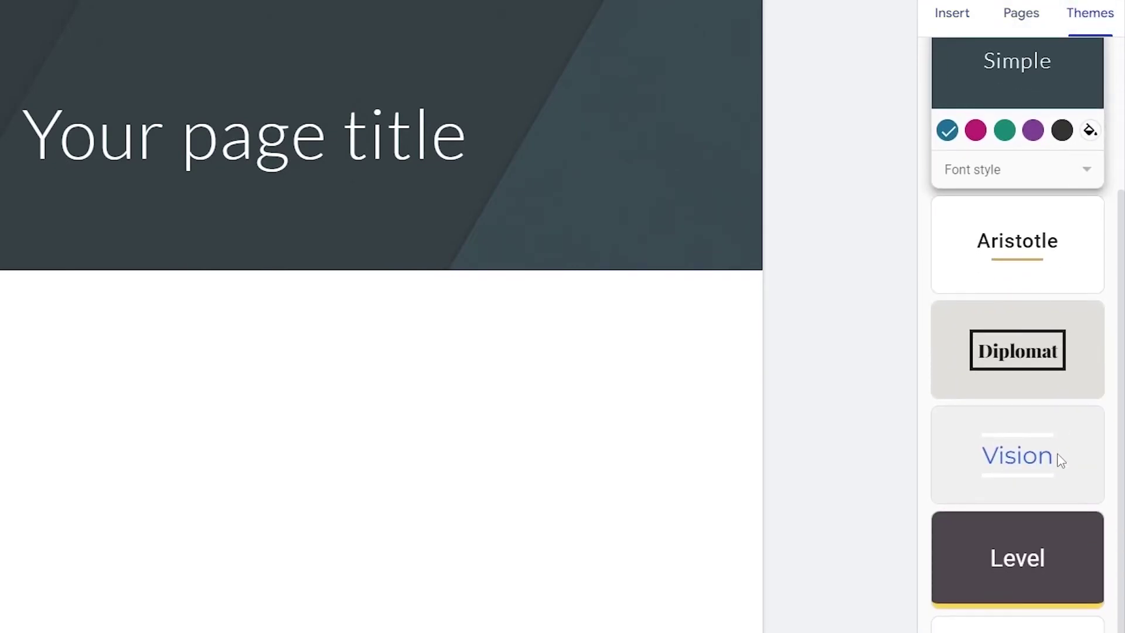
pyautogui.scroll(3, 1049, 434)
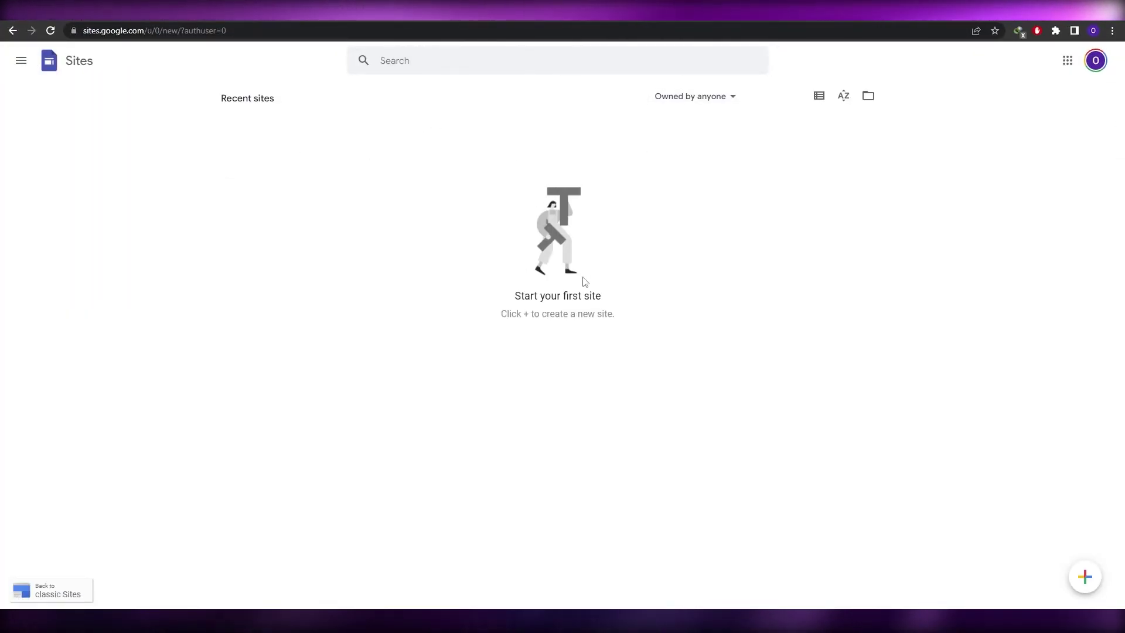
# Look at the classic Google Sites page and go back to the new Google Sites.
pyautogui.click(51, 598)
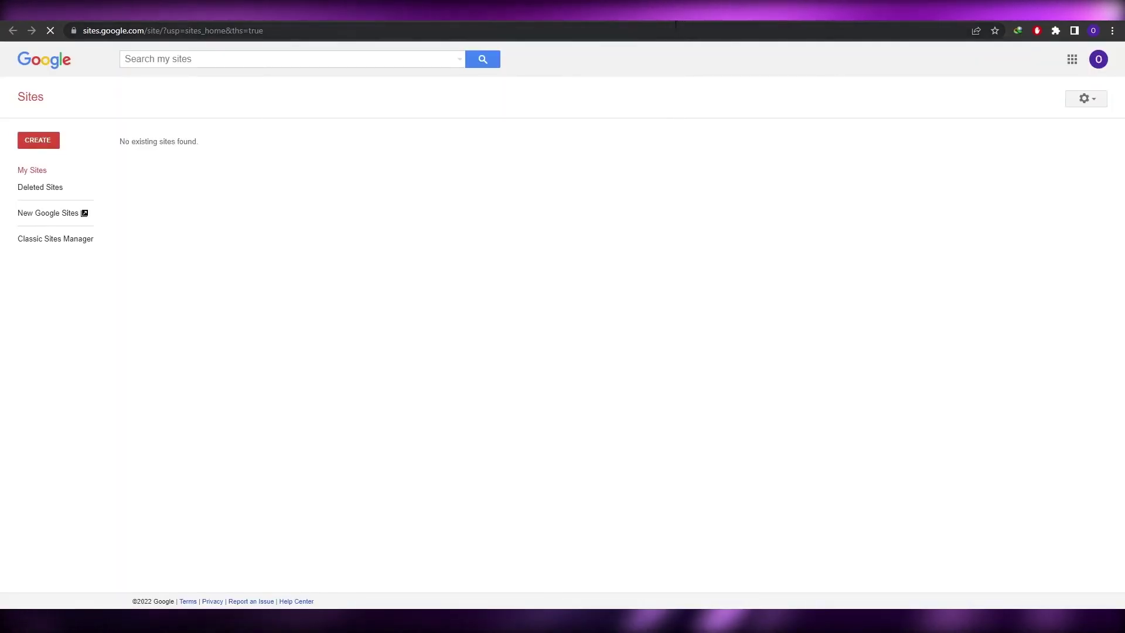
pyautogui.click(46, 218)
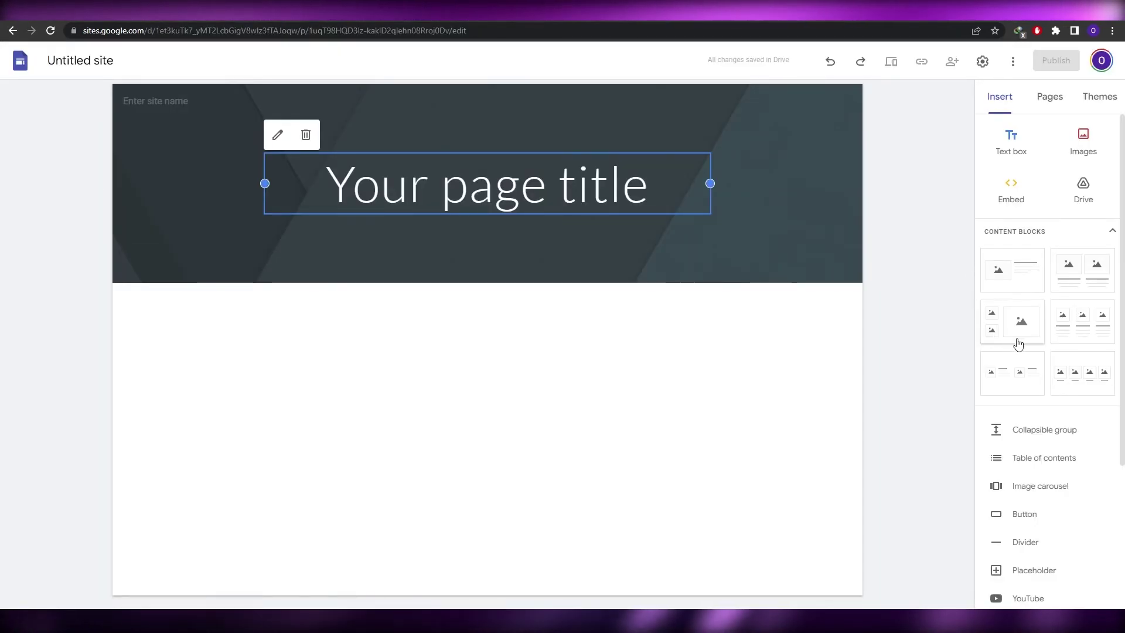
# Add the content block with one image beside a heading and text below the page header, and try its text placeholders.
pyautogui.click(1004, 291)
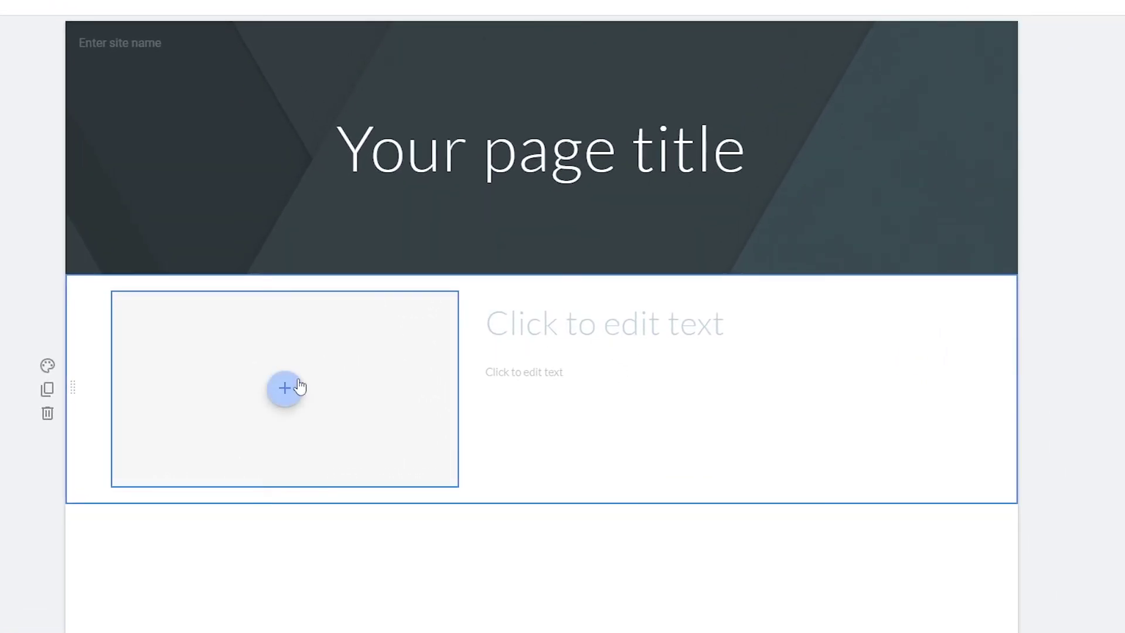
pyautogui.click(641, 333)
pyautogui.click(711, 424)
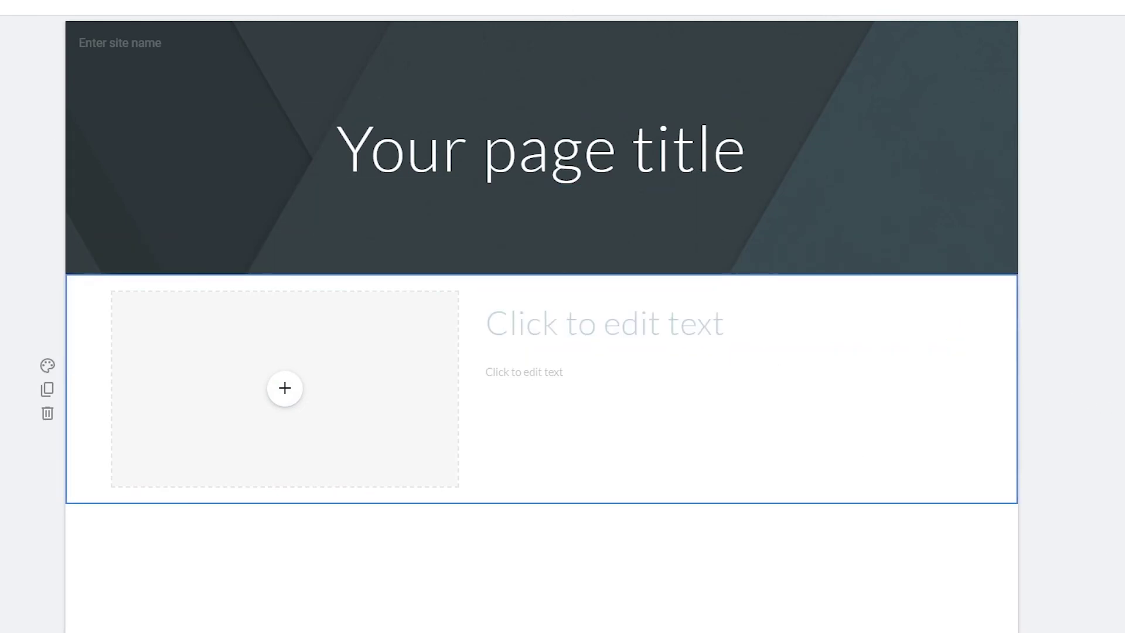
# Switch back to the Wix editor, publish the landing page, and dismiss the publishing and mobile editing dialogs.
pyautogui.click(1062, 92)
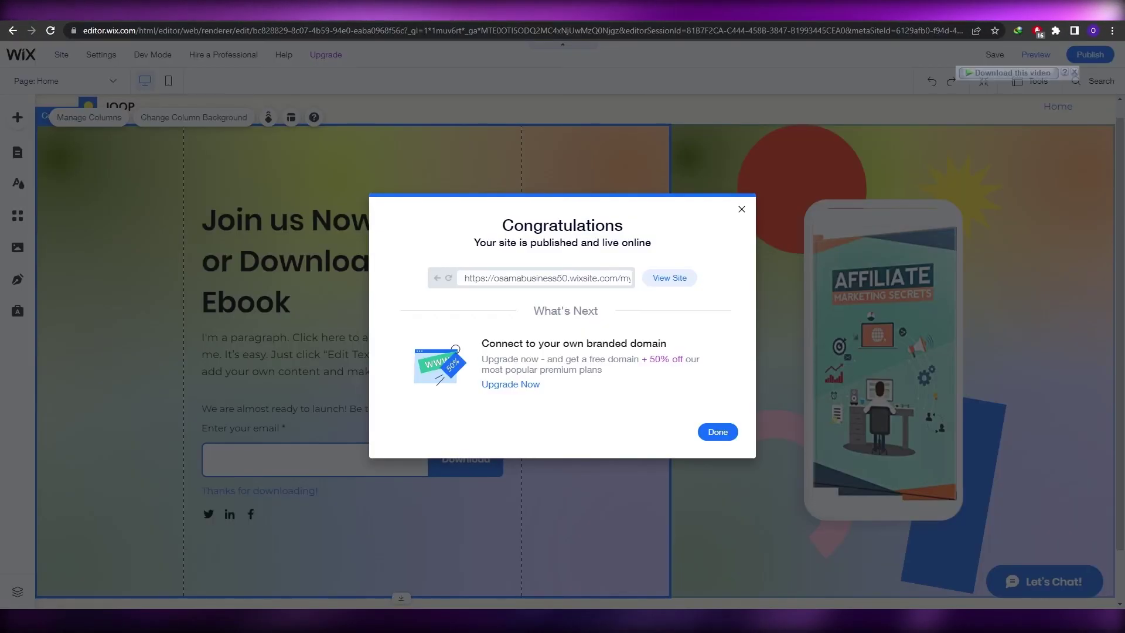
pyautogui.click(742, 217)
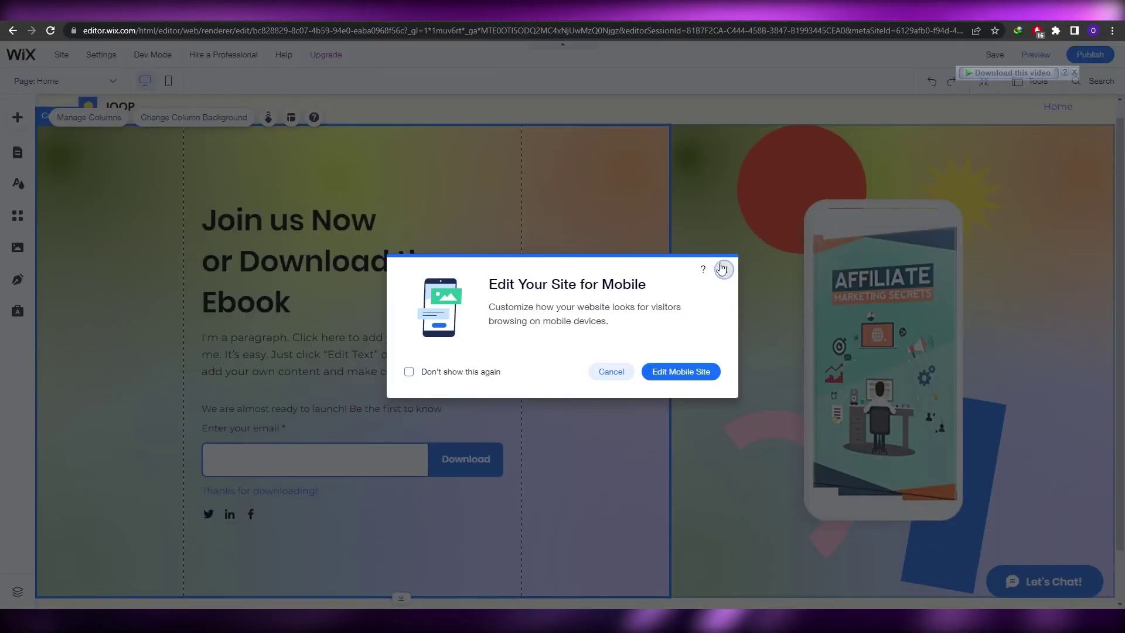
pyautogui.click(725, 269)
pyautogui.scroll(-1, 662, 387)
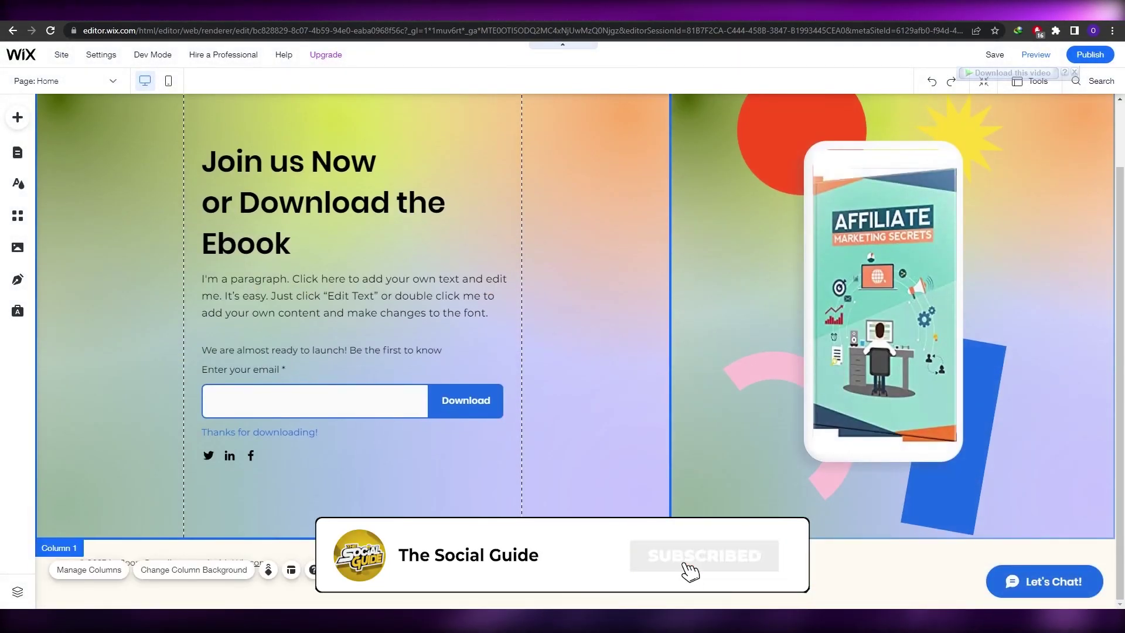